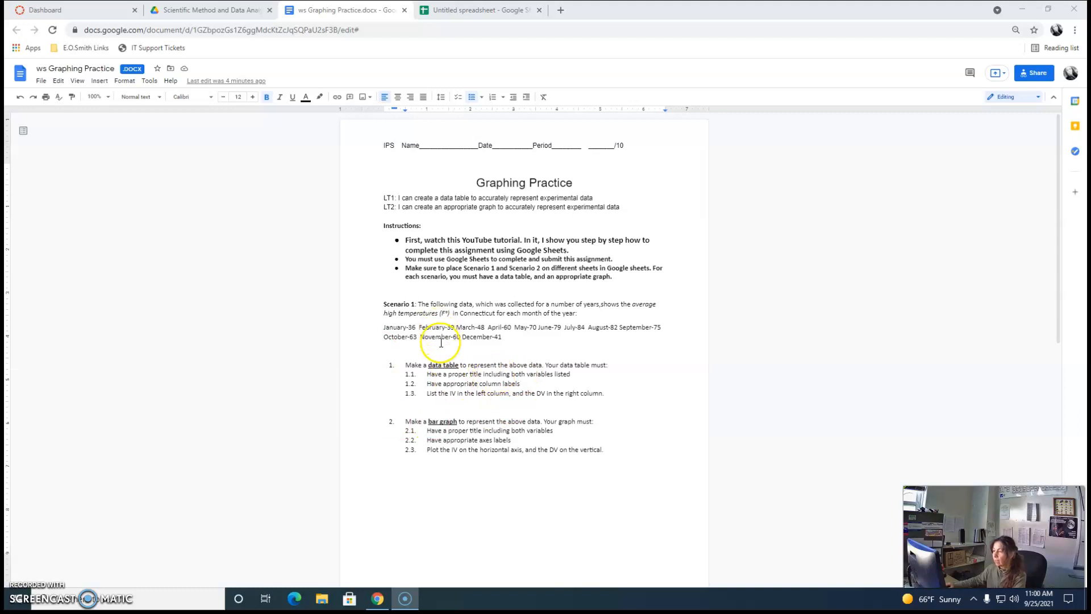
Look through Scenario 1 and Scenario 2 in the ws Graphing Practice worksheet
scroll(441, 342, "down", 10)
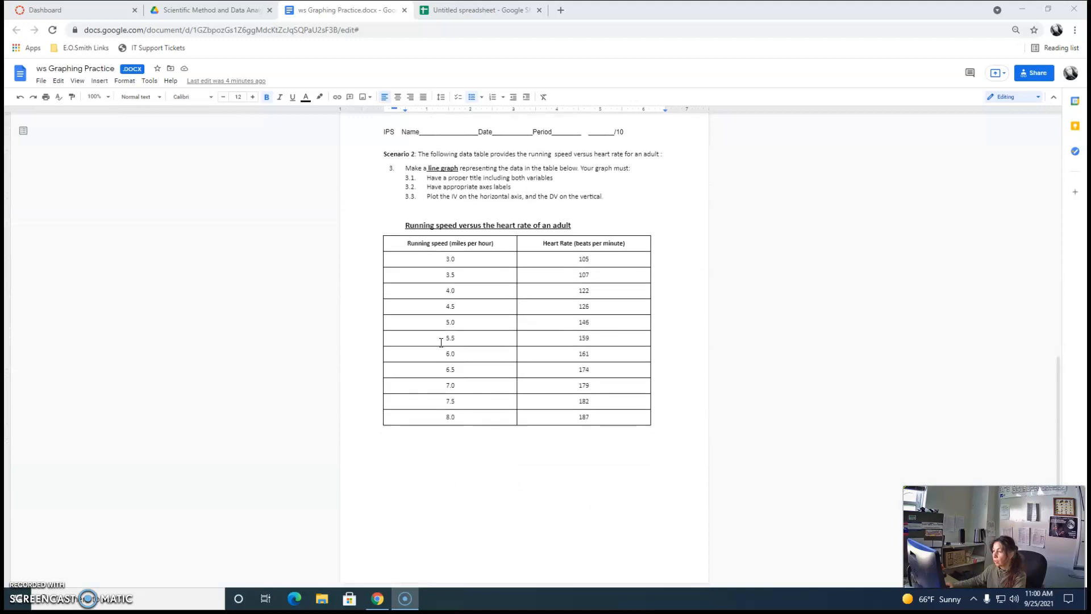
scroll(441, 343, "up", 1)
scroll(441, 343, "up", 10)
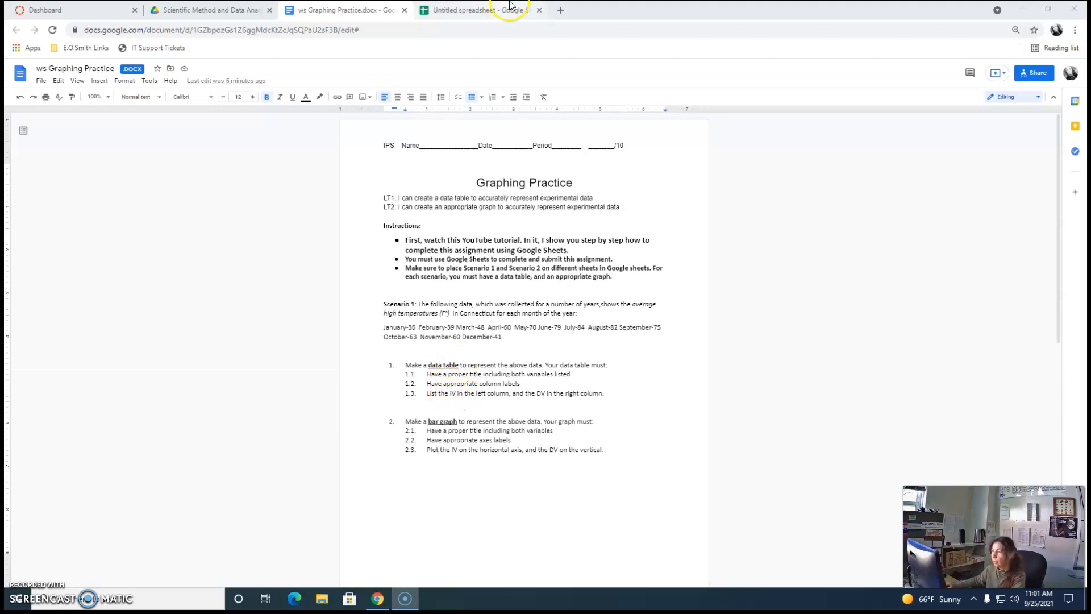
Open Google Sheets in a new browser tab and create a blank spreadsheet
left_click(561, 10)
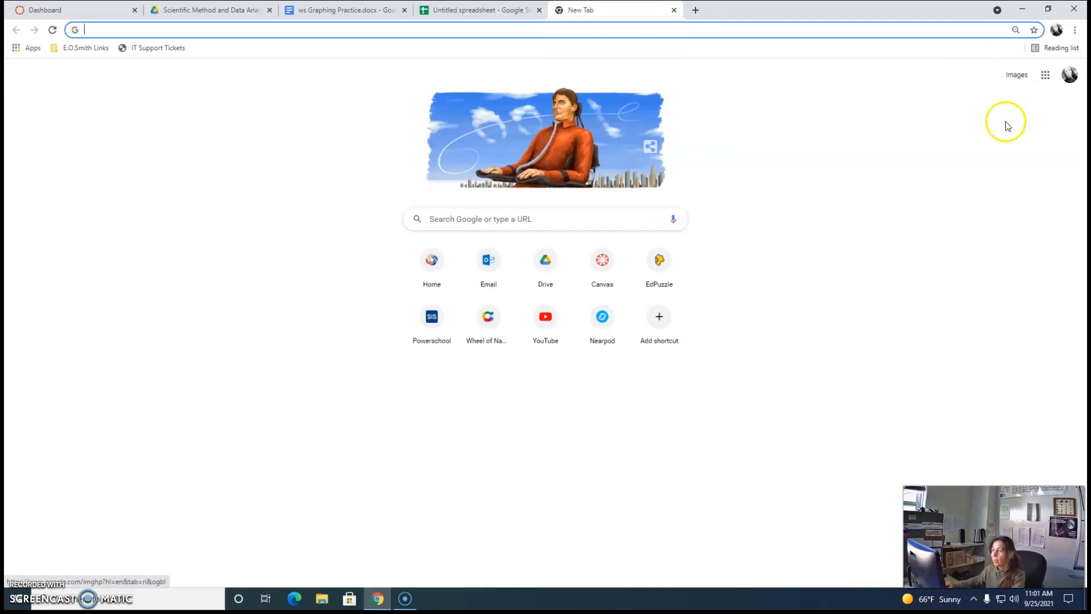
left_click(1047, 79)
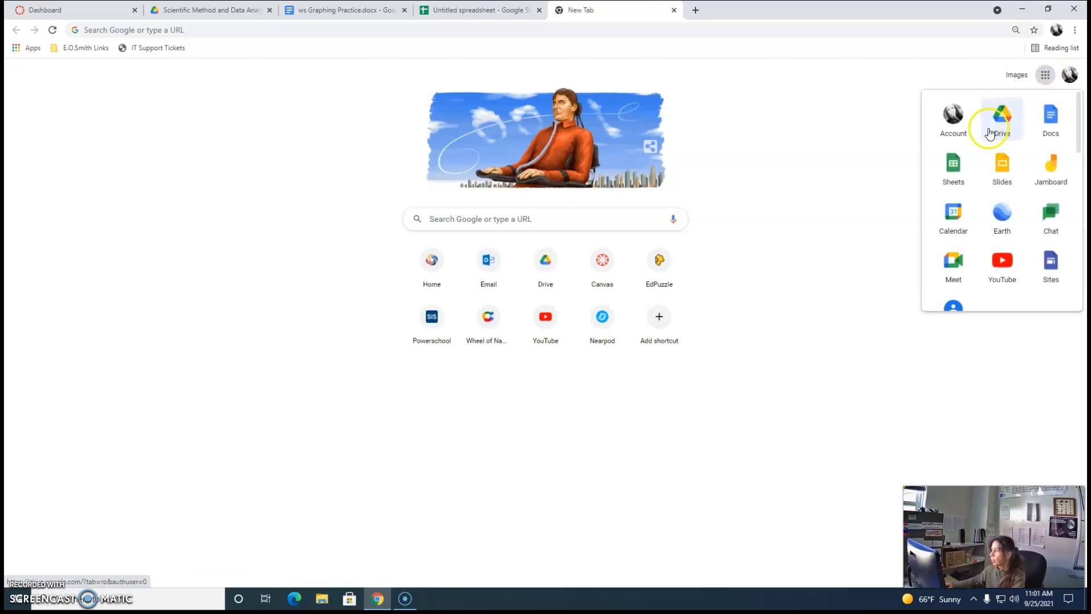
left_click(952, 169)
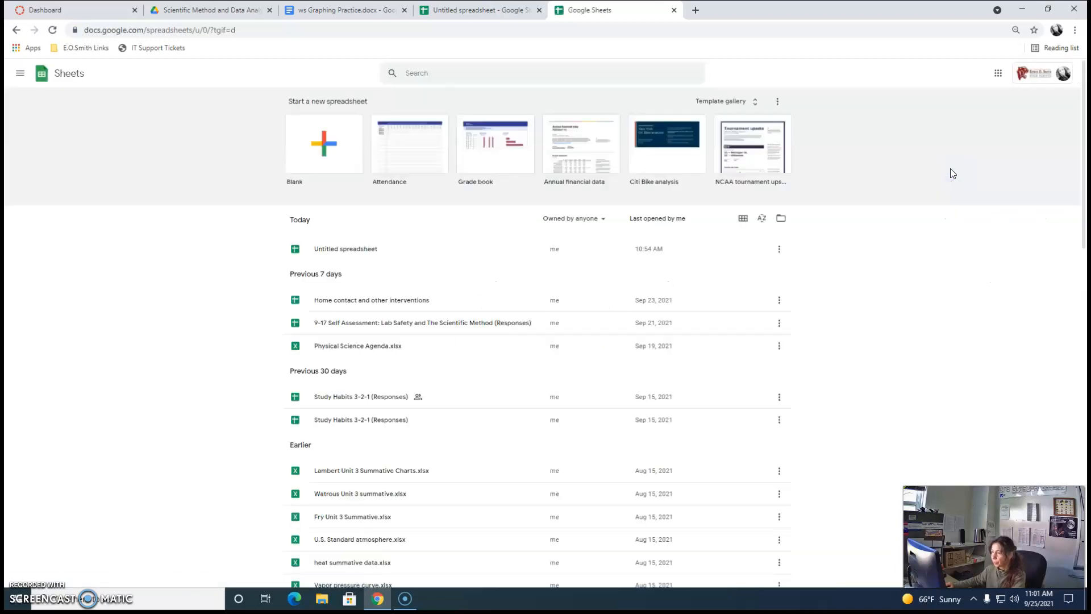
left_click(326, 147)
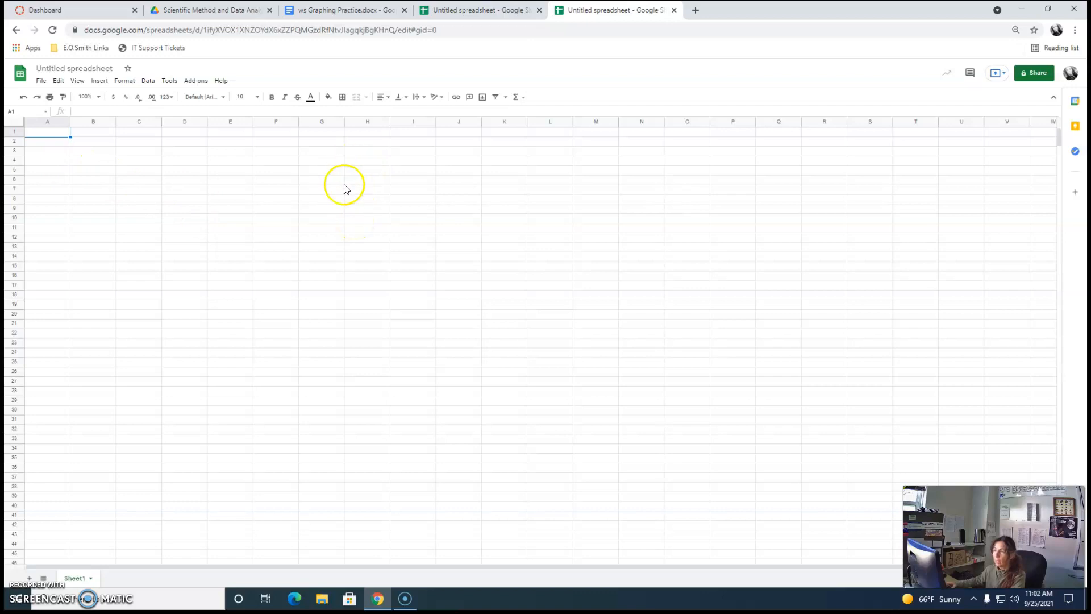
Switch to the other untitled spreadsheet, which contains Sheet3, and rename it as Graphing Practice
left_click(458, 10)
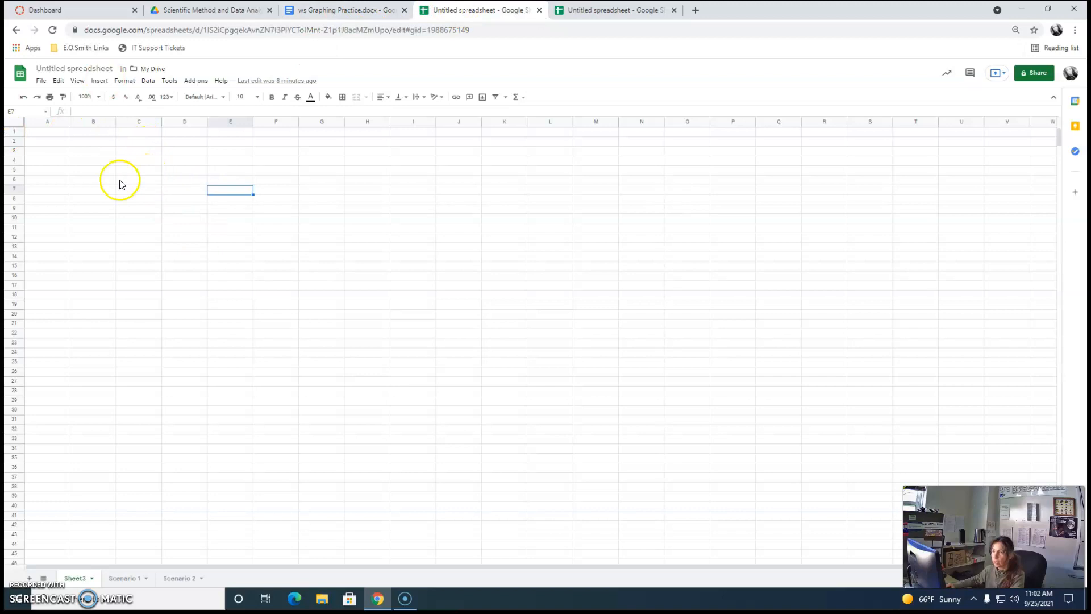
left_click(73, 68)
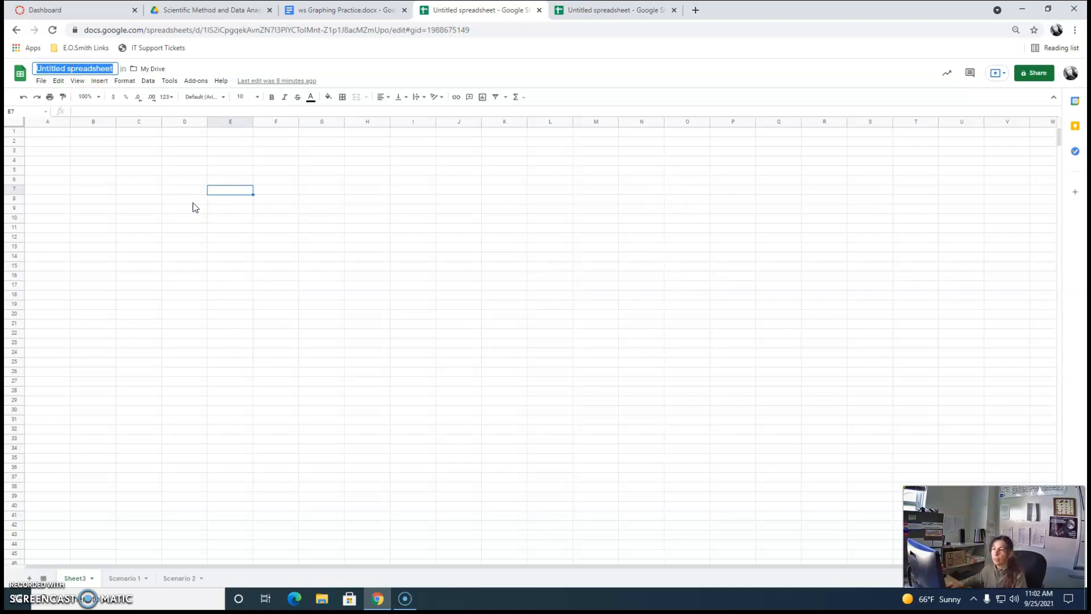
type("Gra")
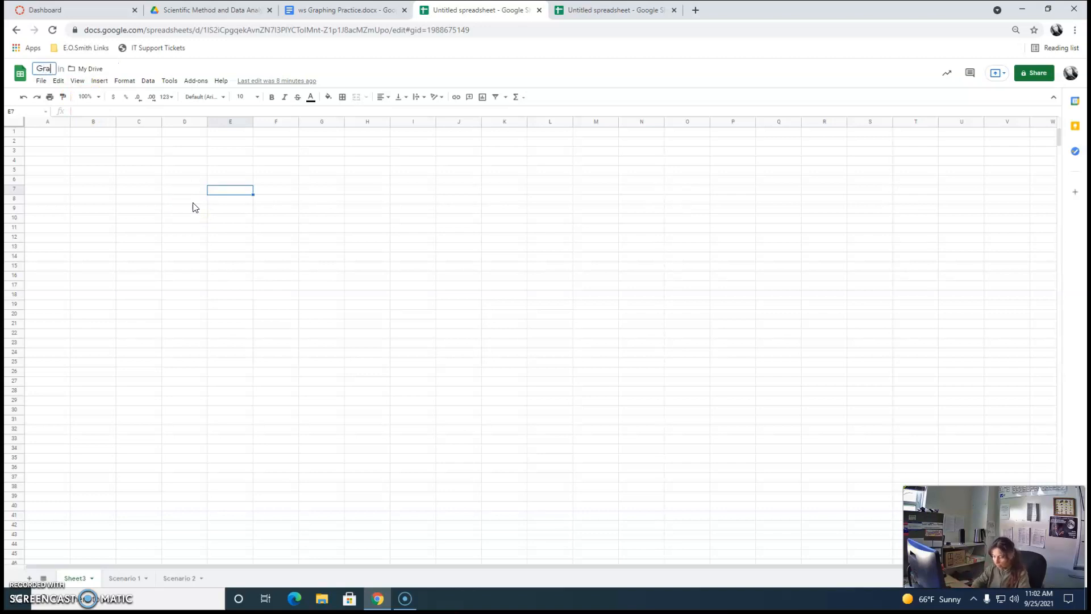
type("phing P")
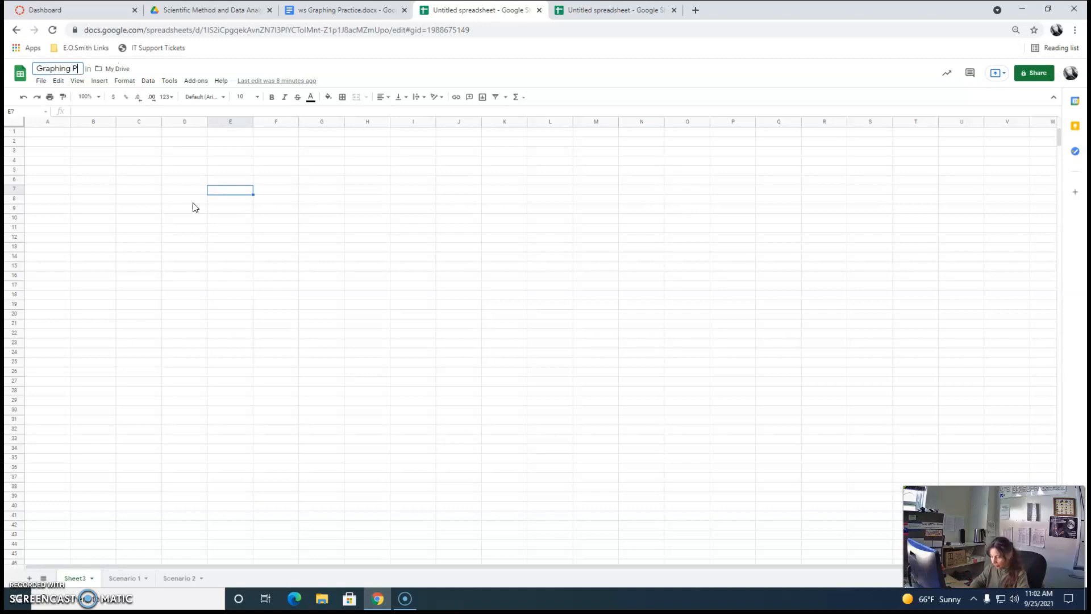
type("ractice")
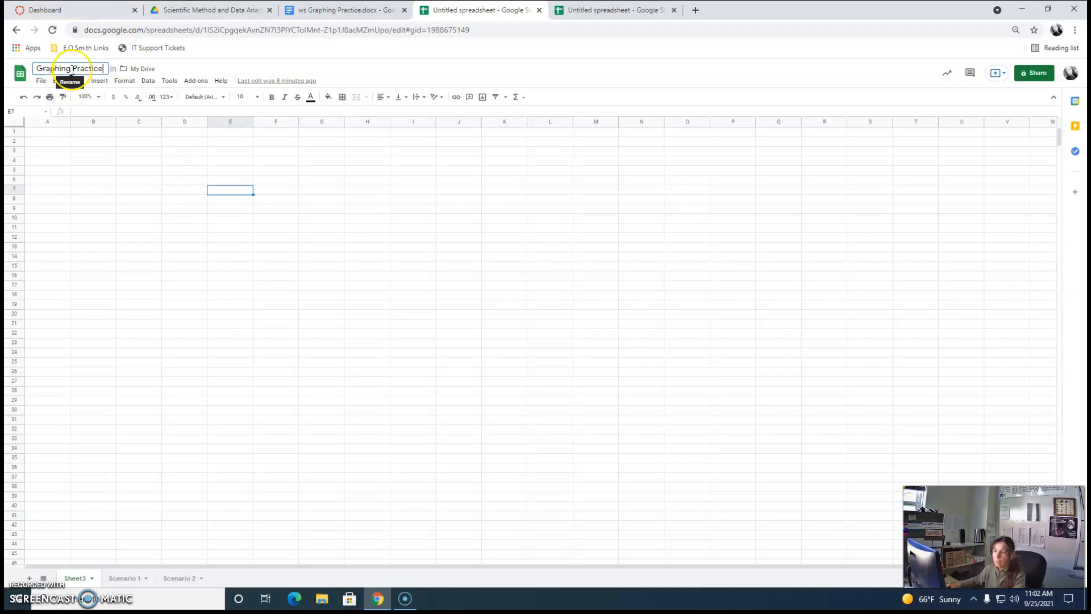
key("Return")
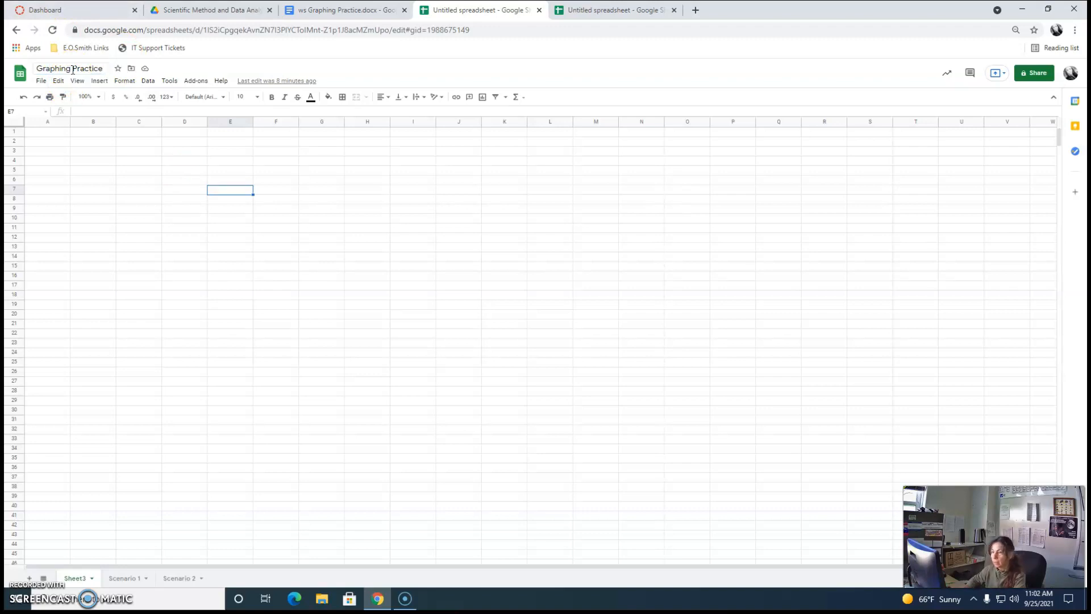
left_click(59, 134)
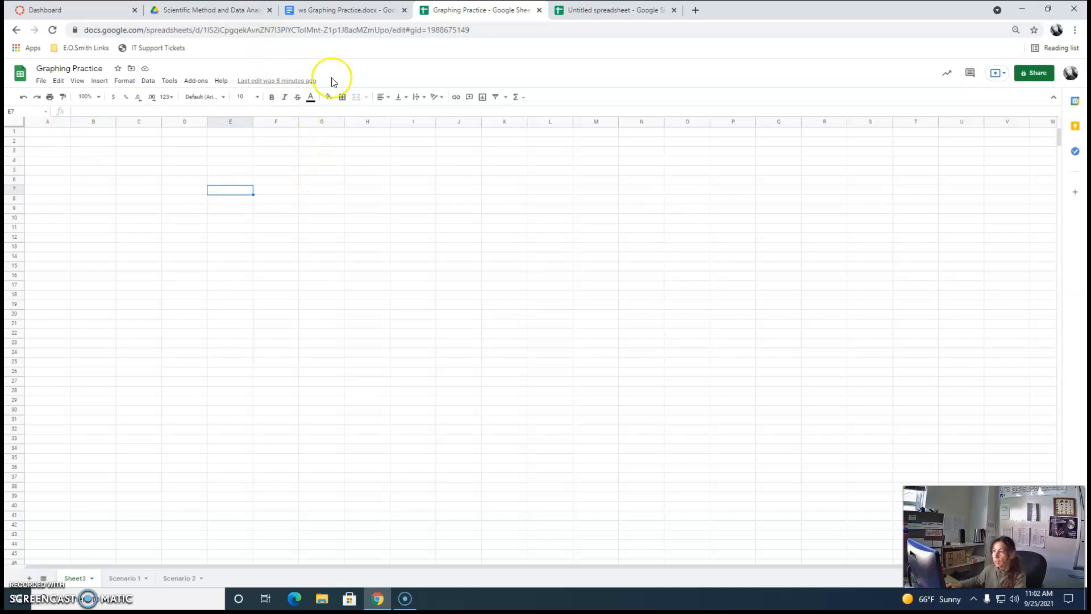
Highlight the Scenario 1 monthly temperature data in the worksheet document, and return to the Graphing Practice spreadsheet
left_click(341, 10)
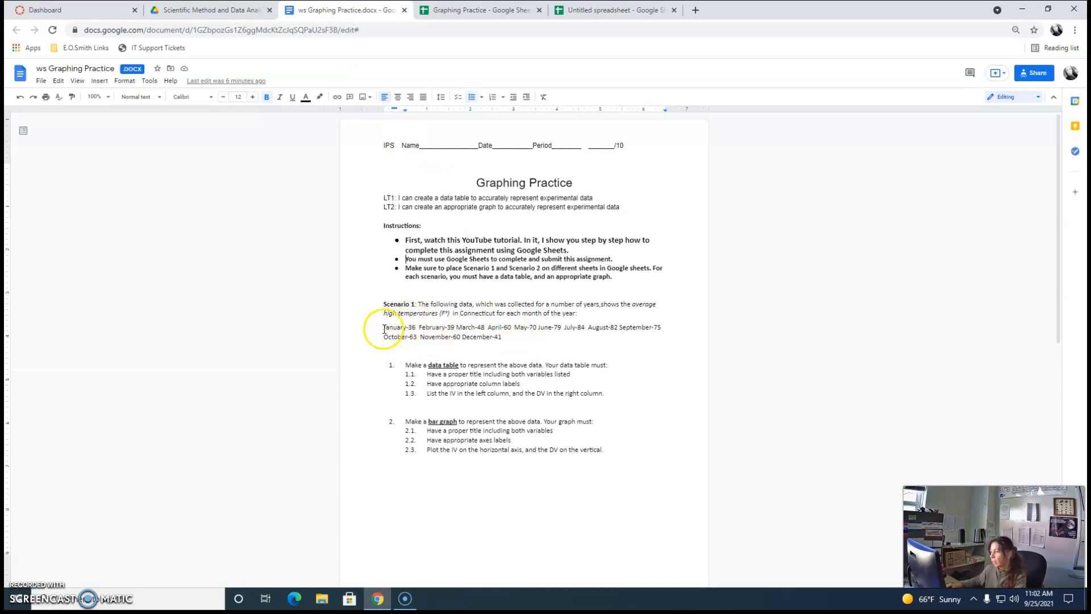
left_click_drag(384, 329, 546, 341)
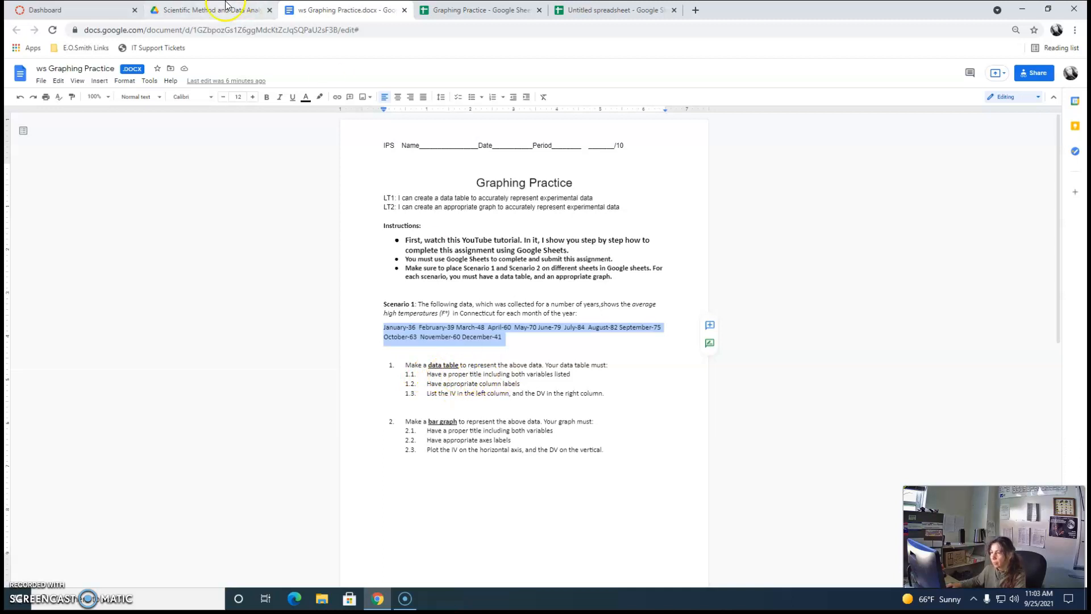
left_click(493, 11)
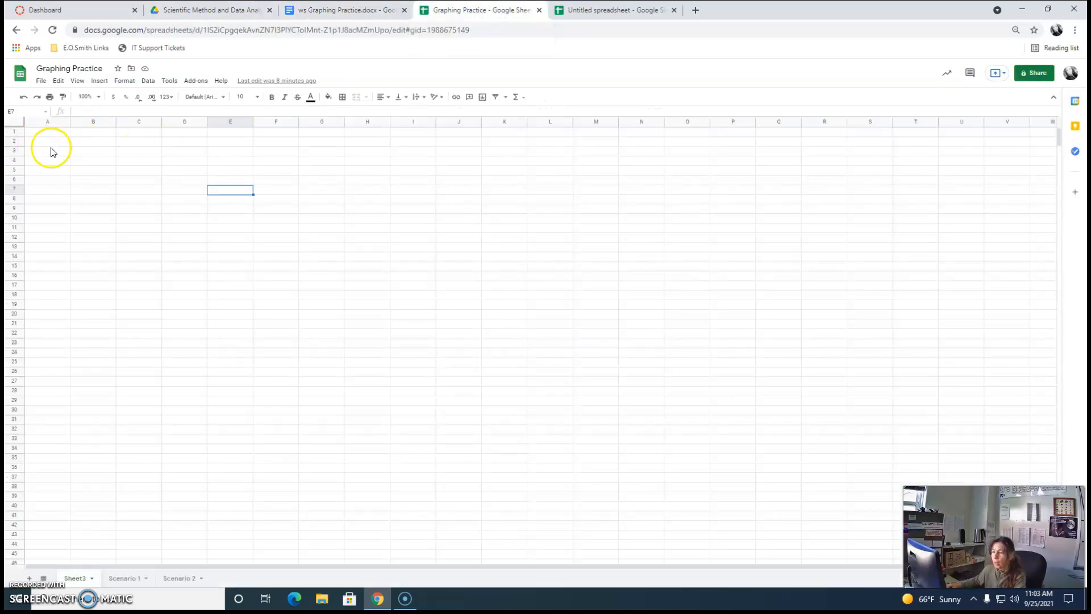
Enter the column headings Month in B3 and Temperature (F) in C3 of Sheet3
left_click(83, 152)
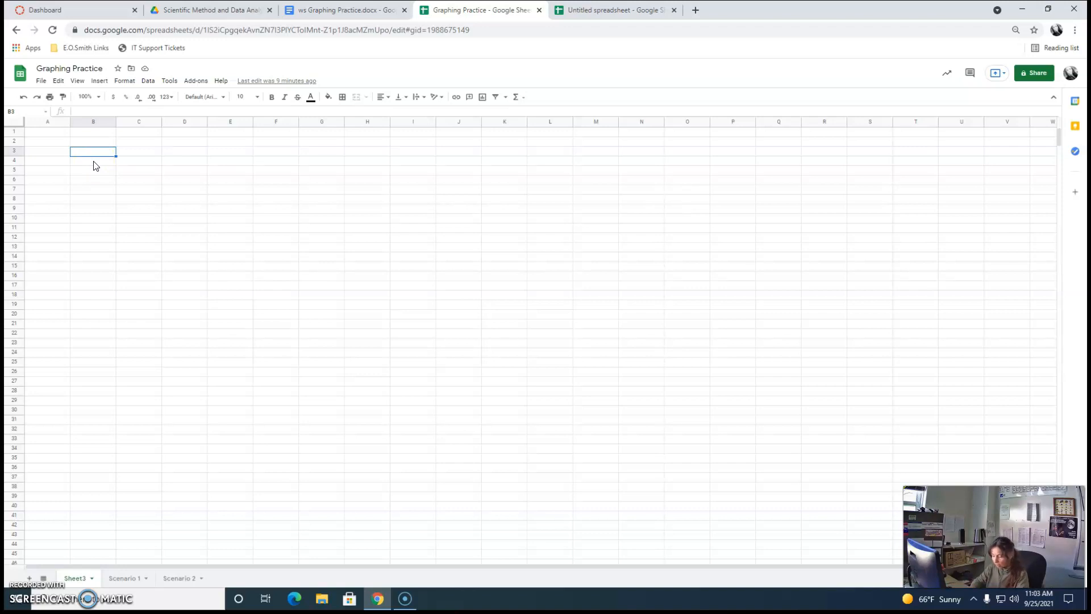
type("Month")
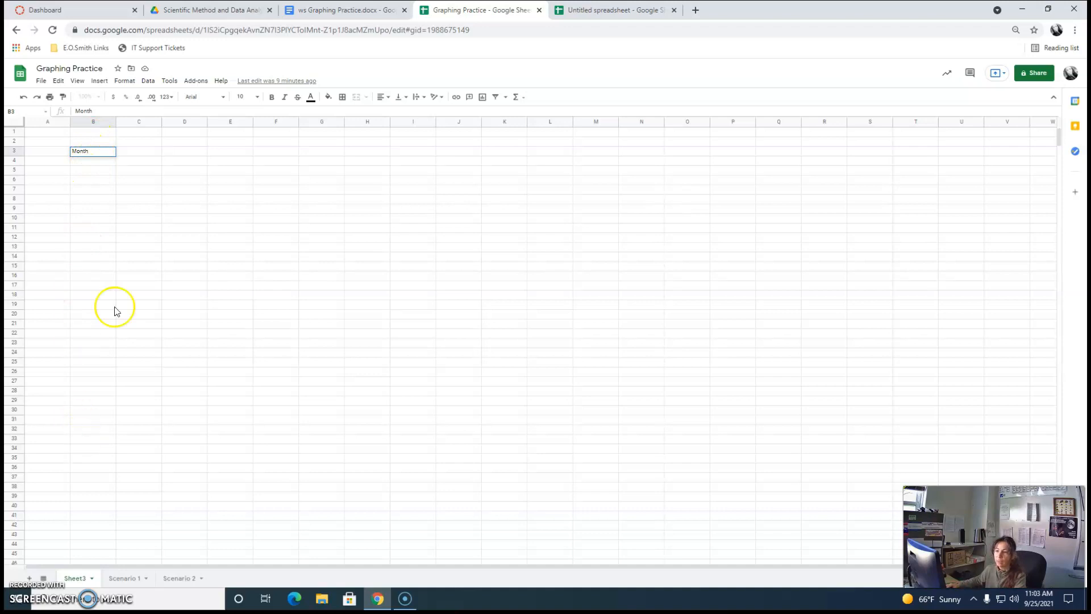
left_click(151, 153)
type("Temperature (F")
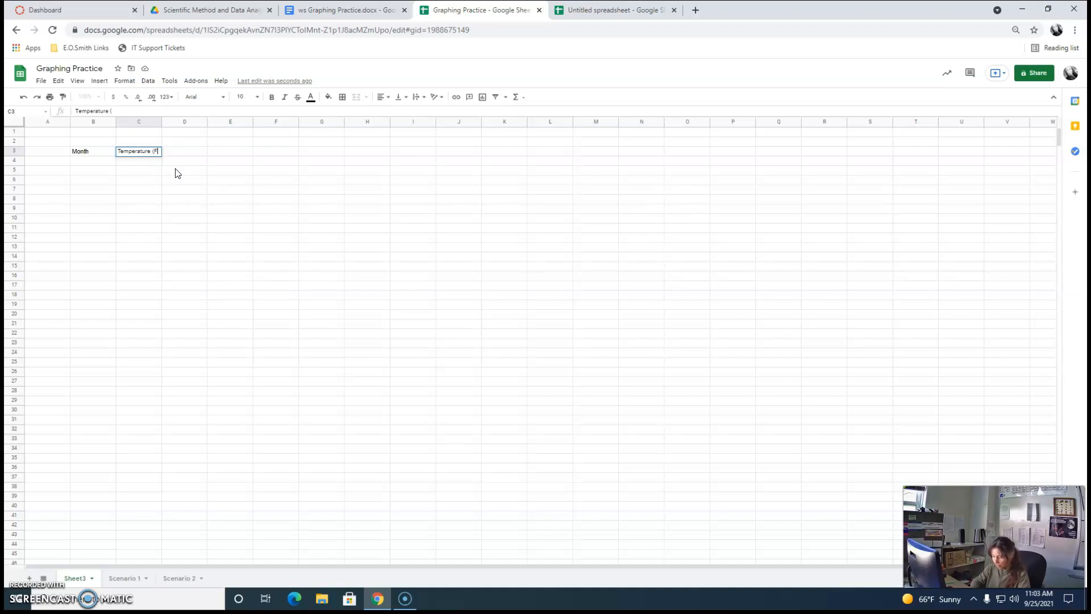
key("Return")
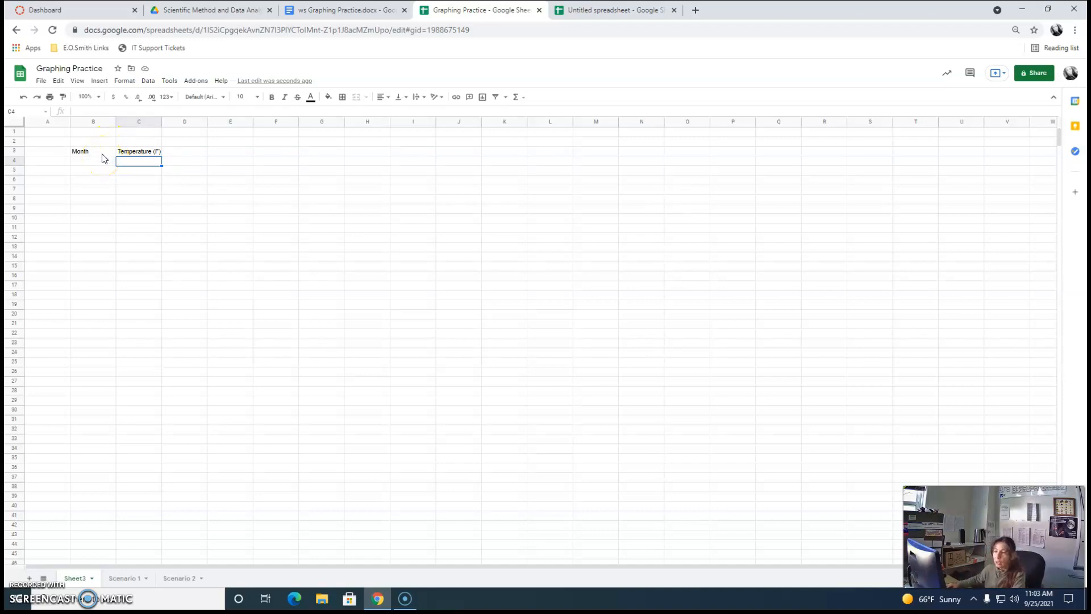
Consult the worksheet's Scenario 1 data and enter January, February and March in B4:B6 under Month
left_click(90, 163)
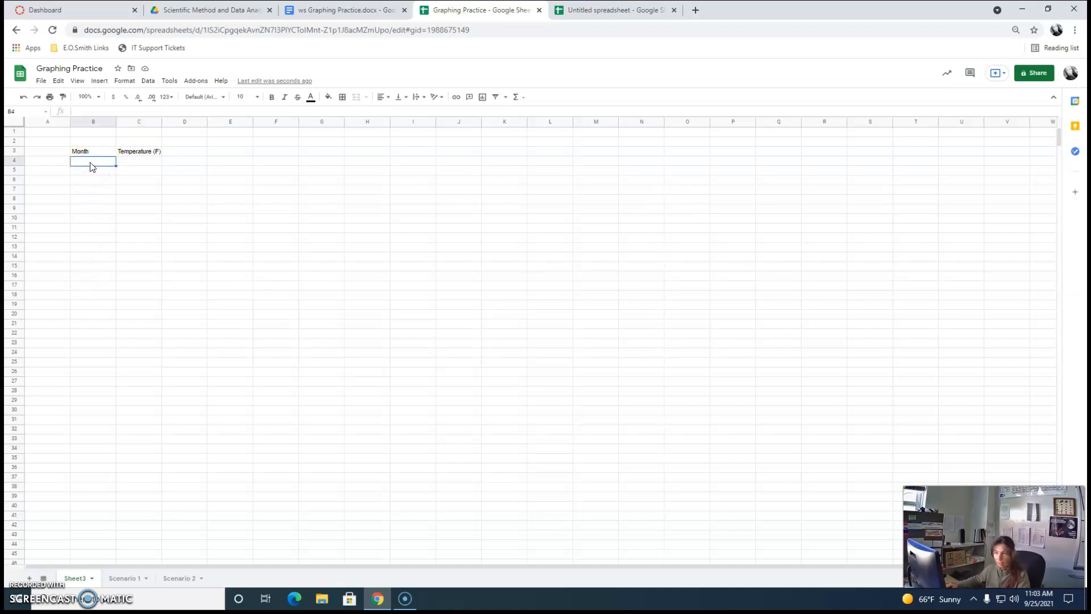
left_click(370, 12)
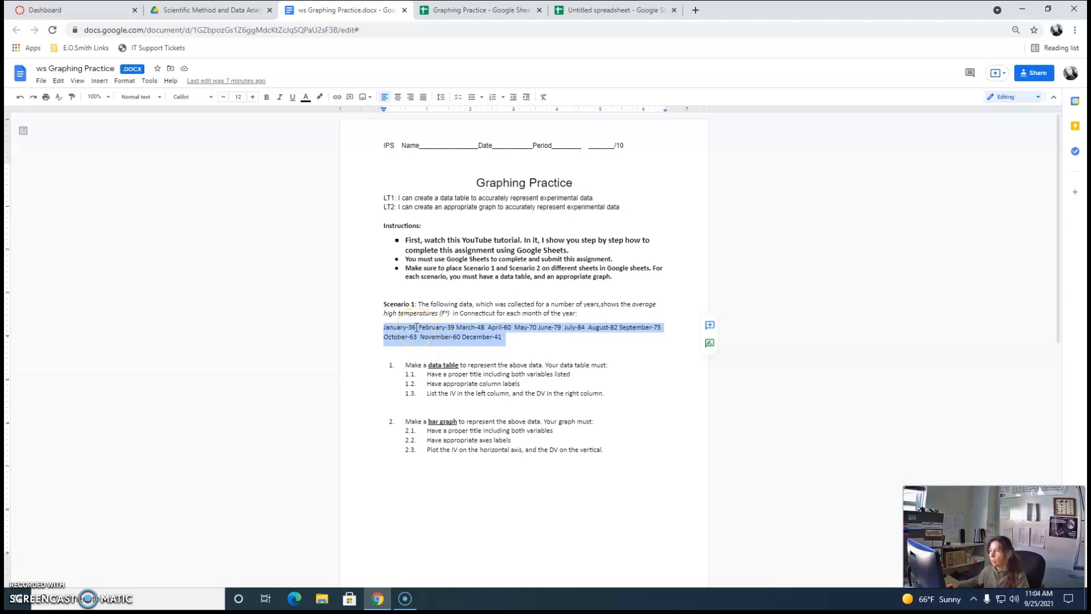
left_click(467, 15)
type("January")
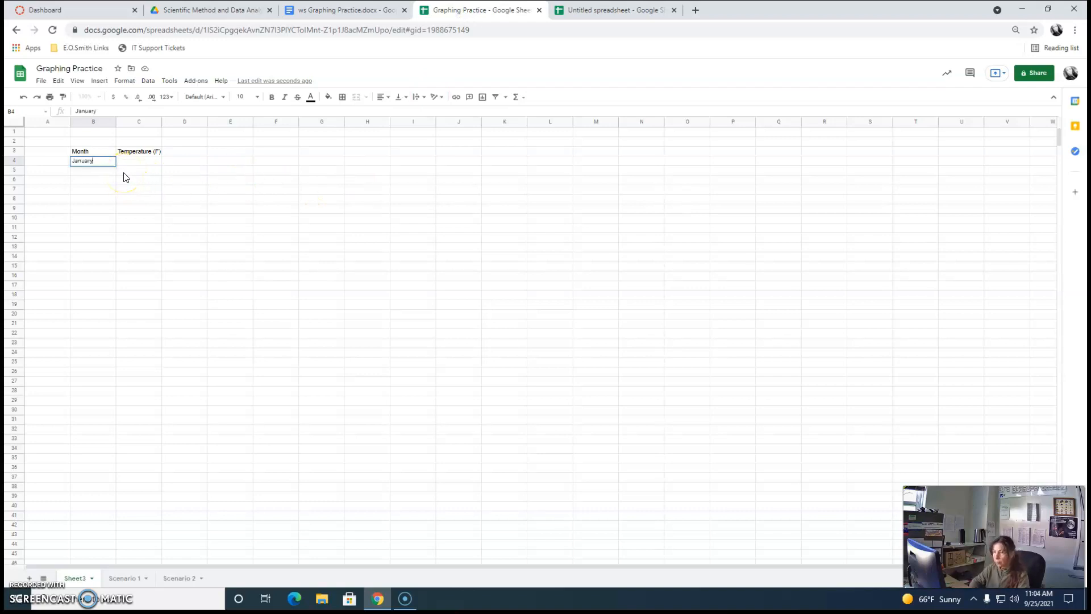
left_click(95, 170)
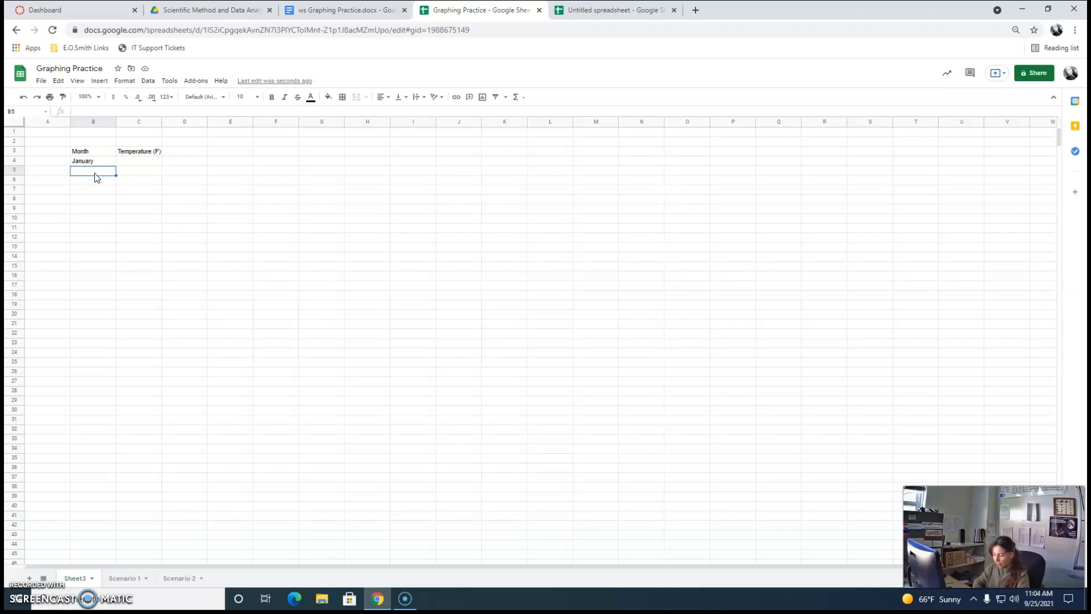
type("February")
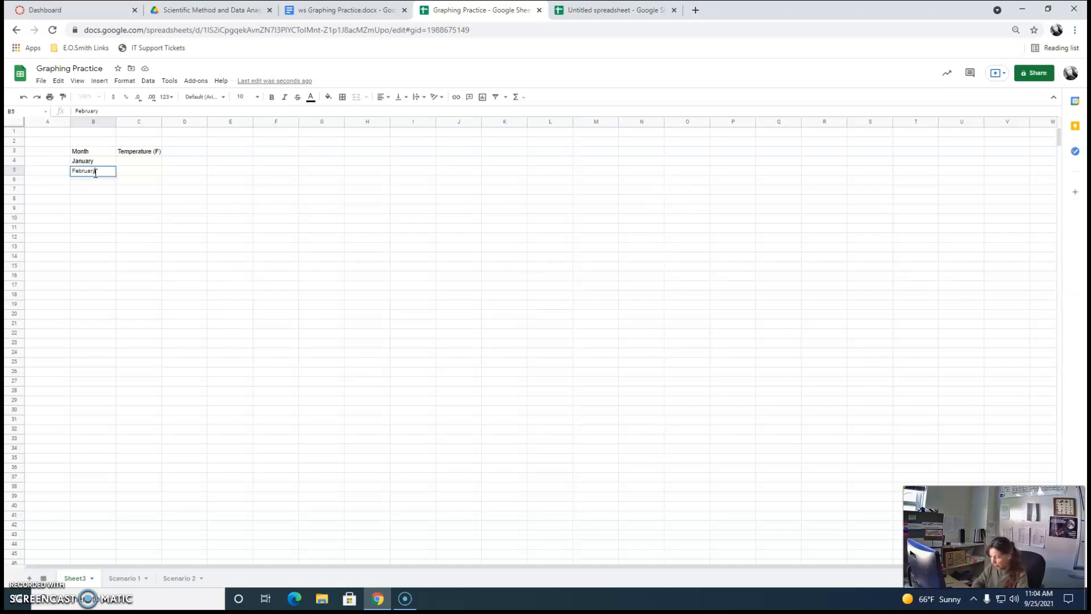
key("Return")
type("March")
key("Return")
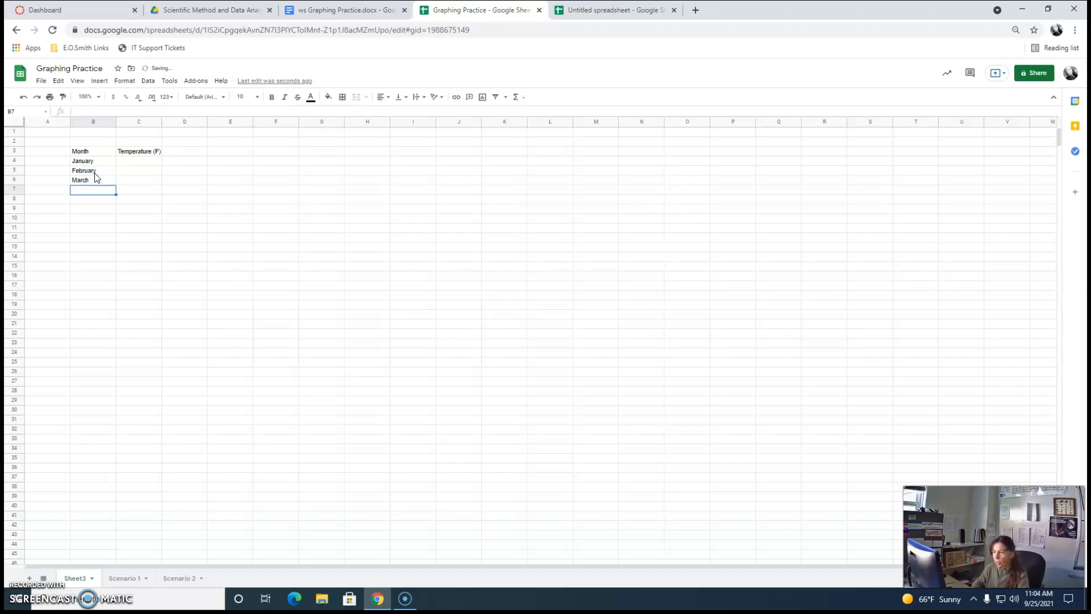
Consult the worksheet's temperatures and enter 36, 39 and 48 in C4:C6 for January, February and March
left_click(134, 162)
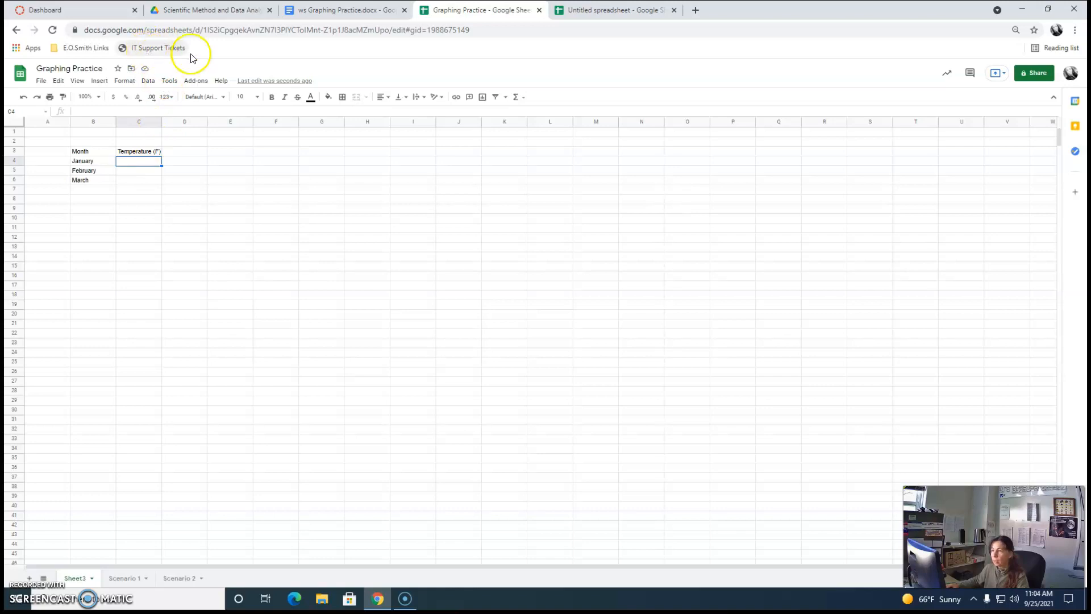
left_click(359, 13)
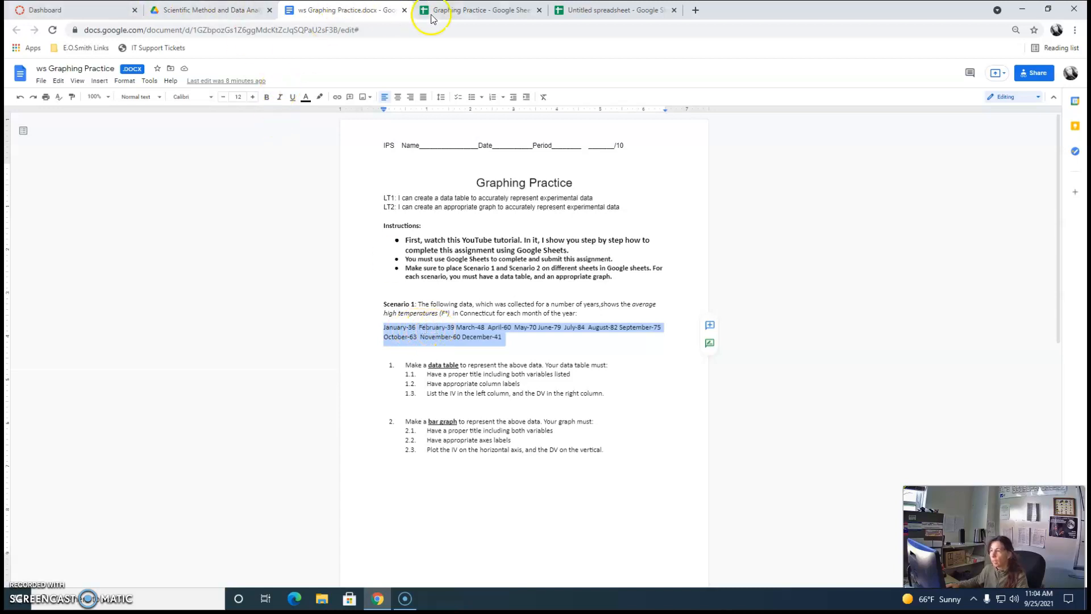
left_click(475, 10)
type("36")
key("Return")
type("39")
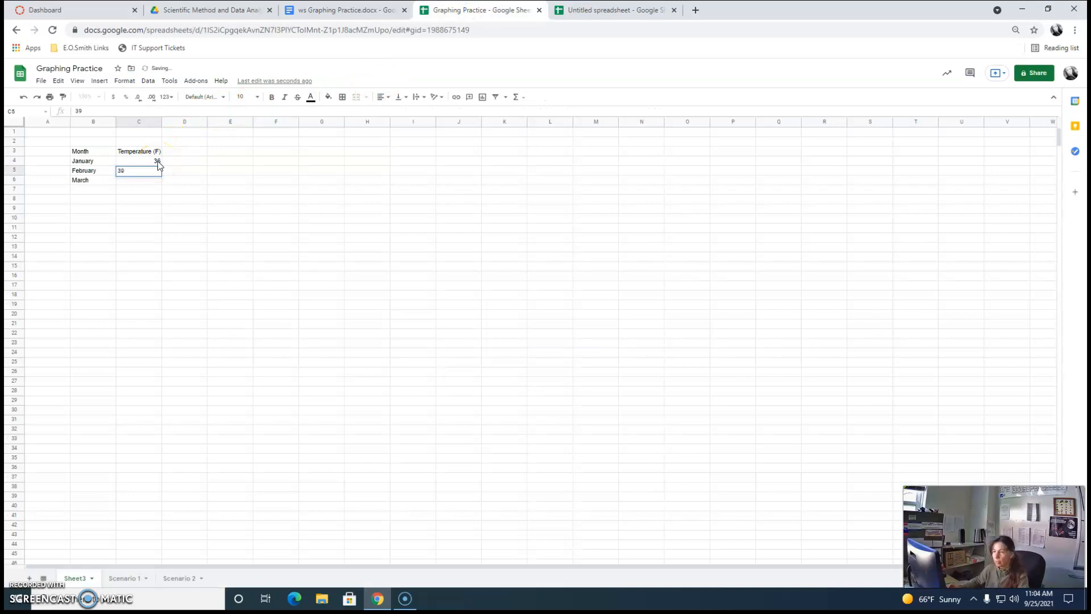
key("Return")
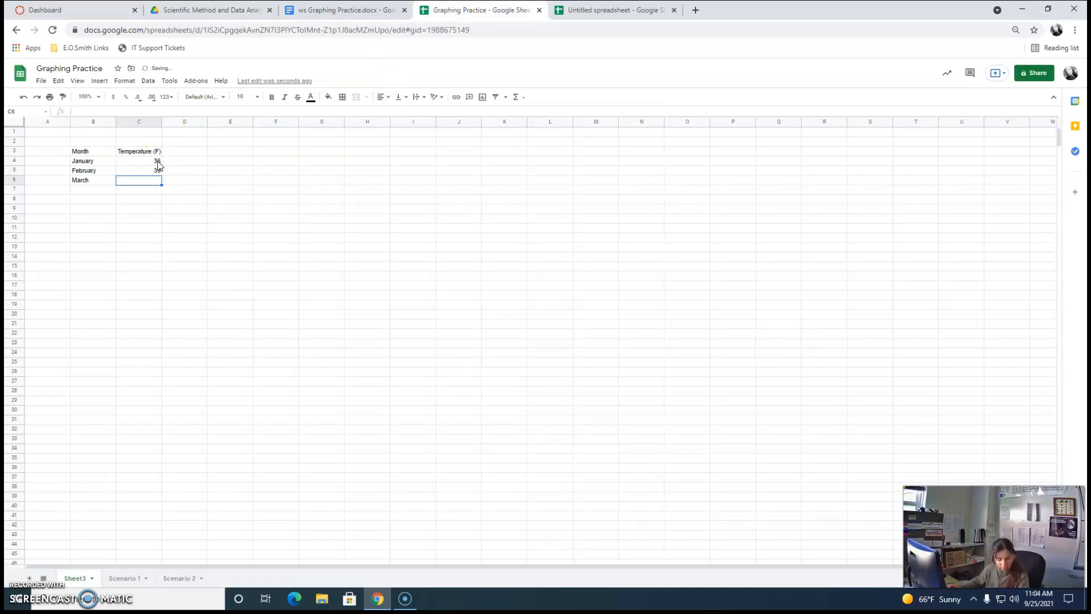
type("48")
key("Return")
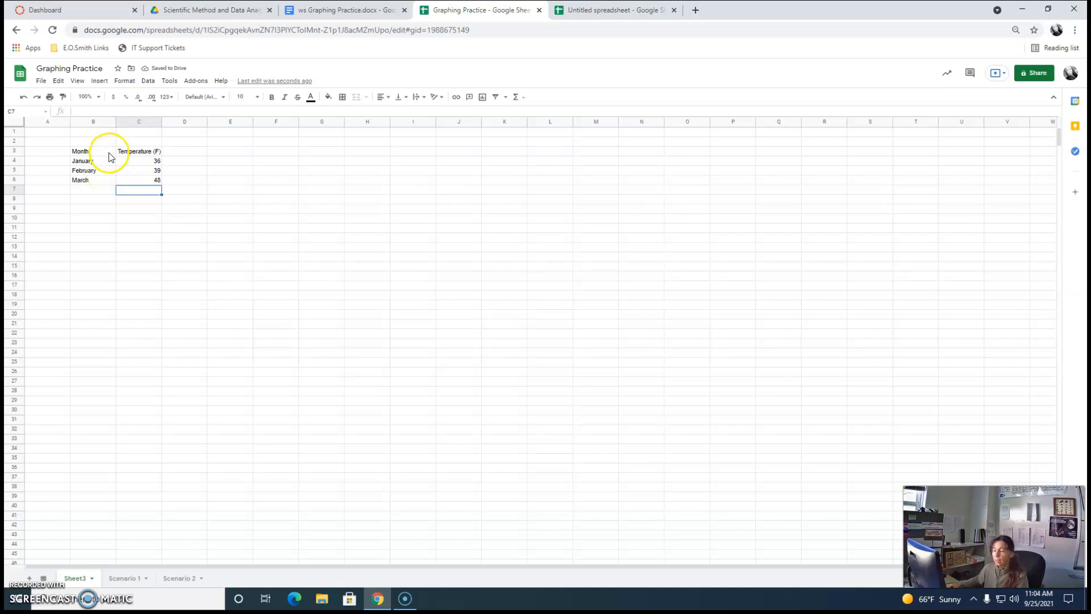
Check the finished table on the Scenario 1 sheet, and continue the month column on Sheet3 with April in B7 and May in B8
left_click(126, 584)
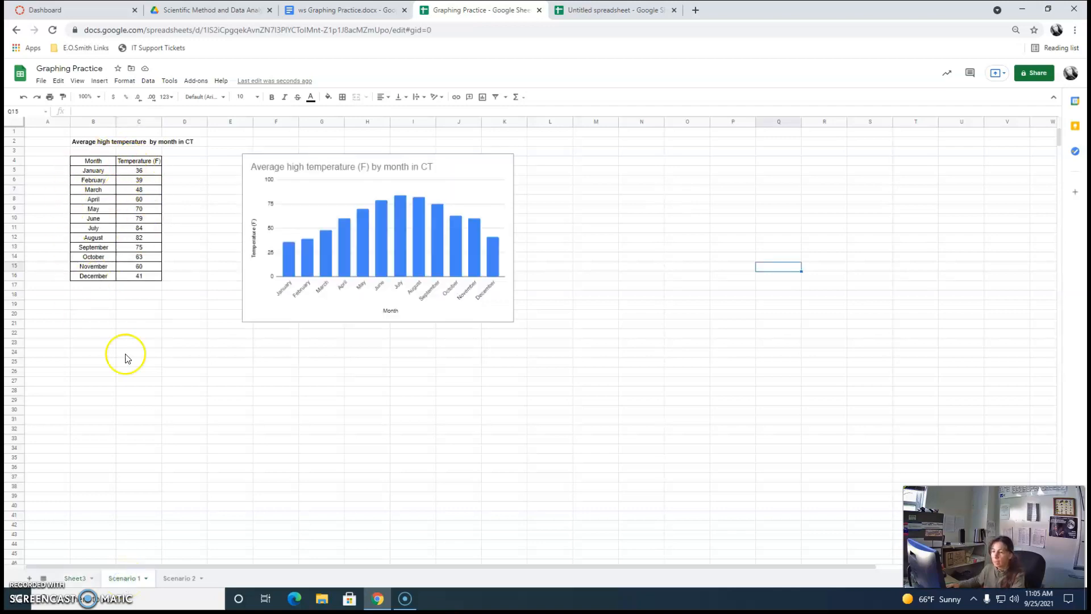
left_click(77, 580)
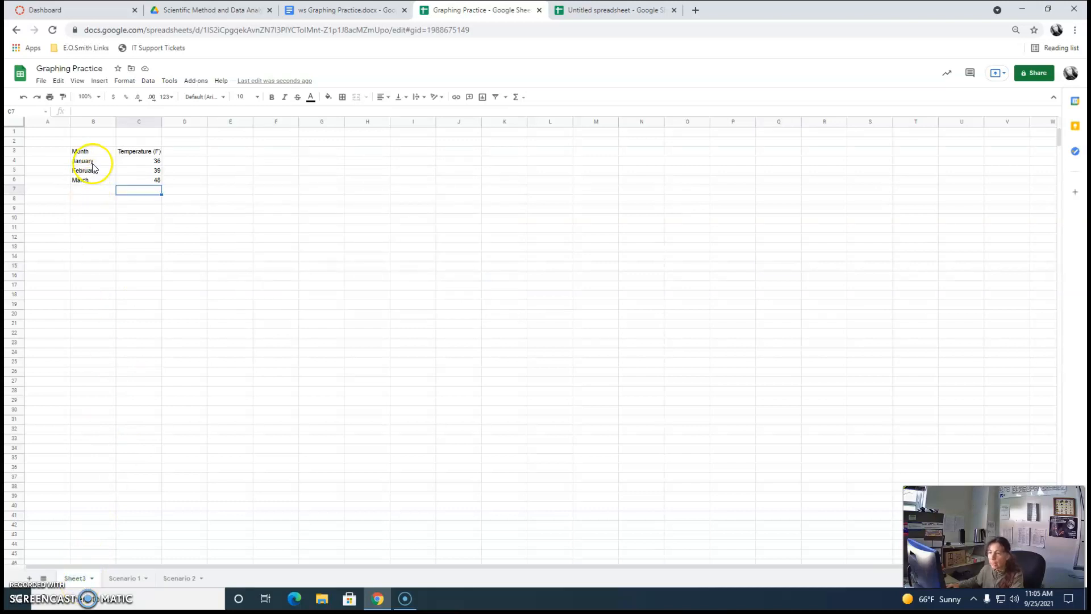
left_click(85, 191)
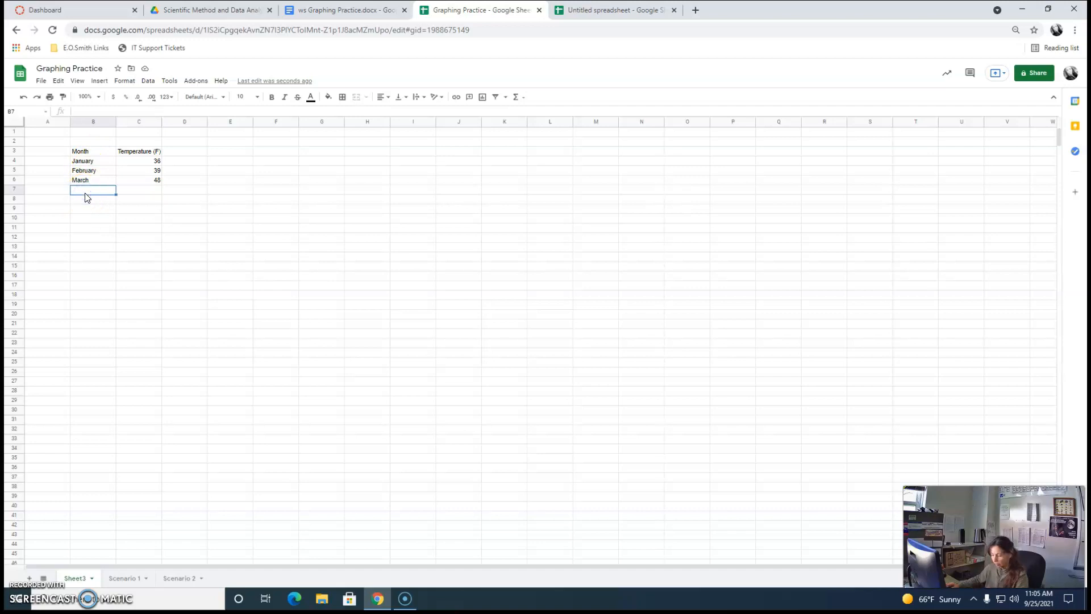
type("April")
key("Return")
type("May")
key("Return")
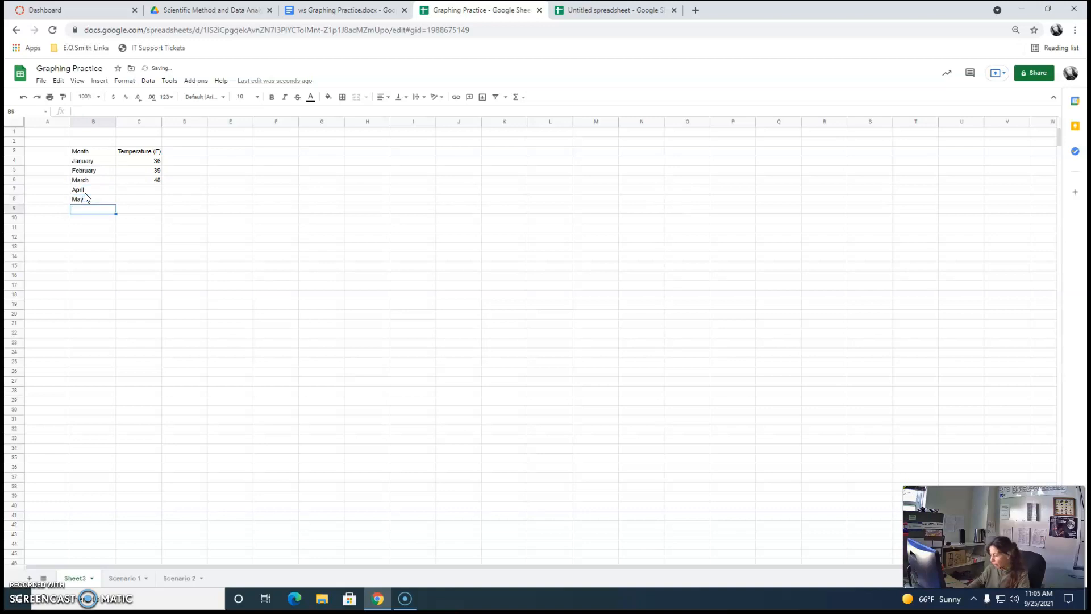
Enter the temperatures 60 for April in C7 and 70 for May in C8
left_click(141, 198)
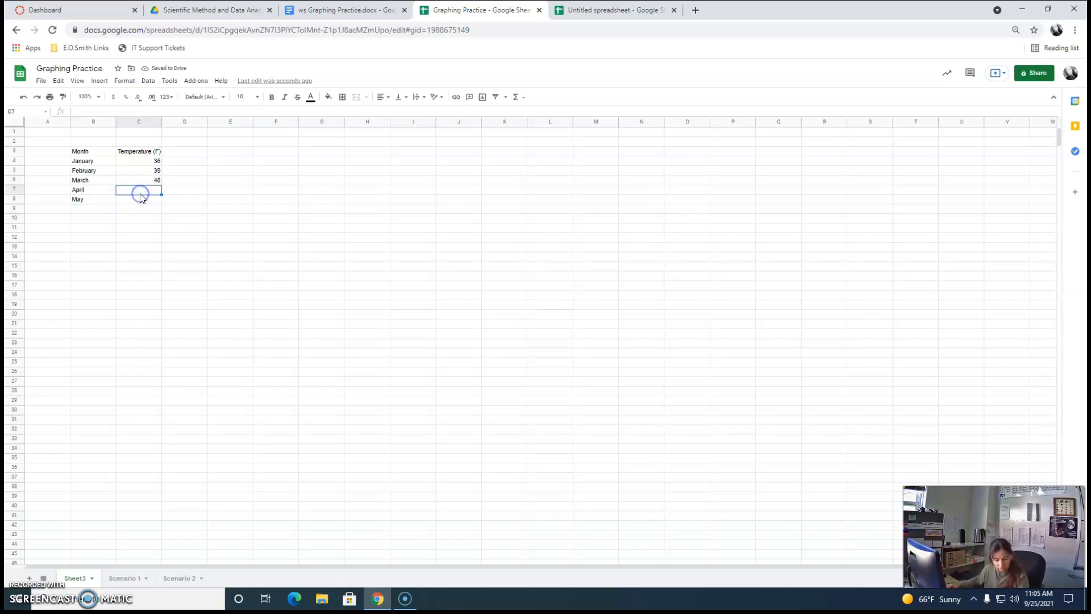
type("60")
key("Return")
type("70")
key("Return")
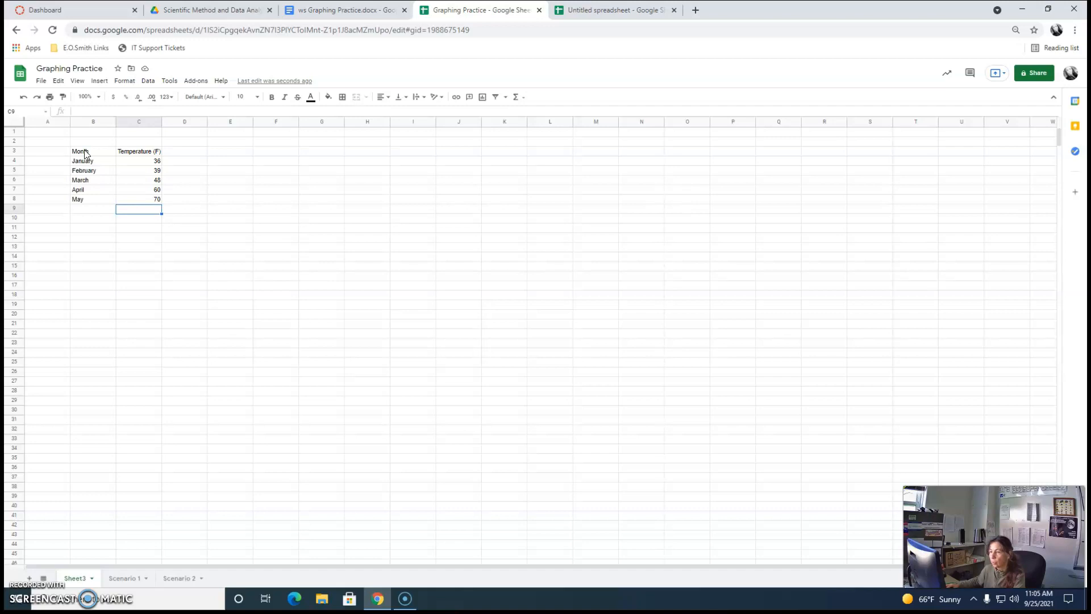
Center the text horizontally in all cells of the table, B3:C8
left_click(85, 152)
left_click_drag(84, 151, 160, 199)
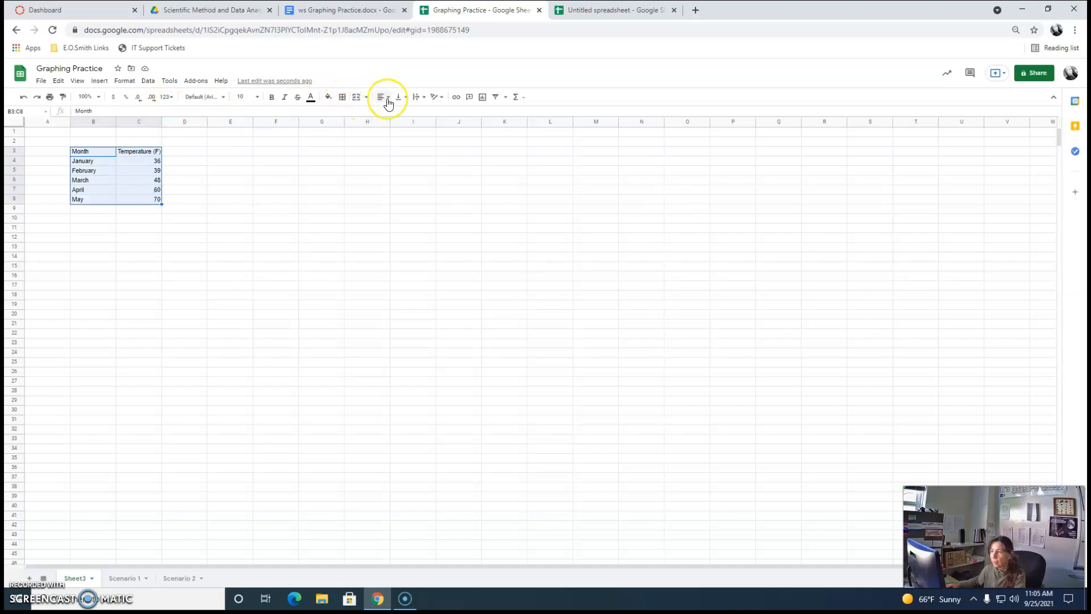
left_click(387, 100)
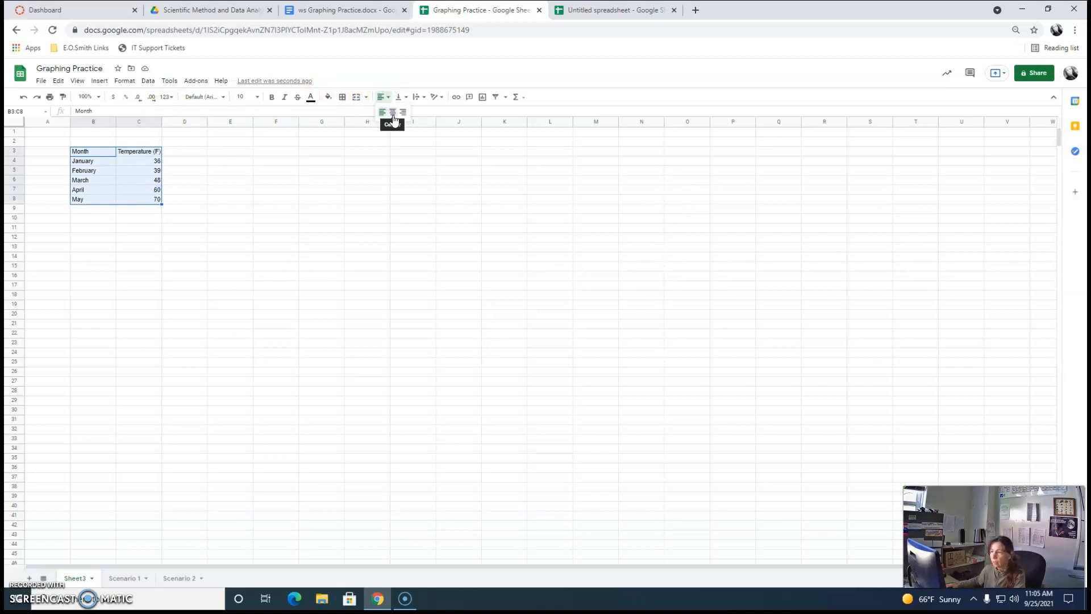
left_click(392, 117)
left_click(230, 212)
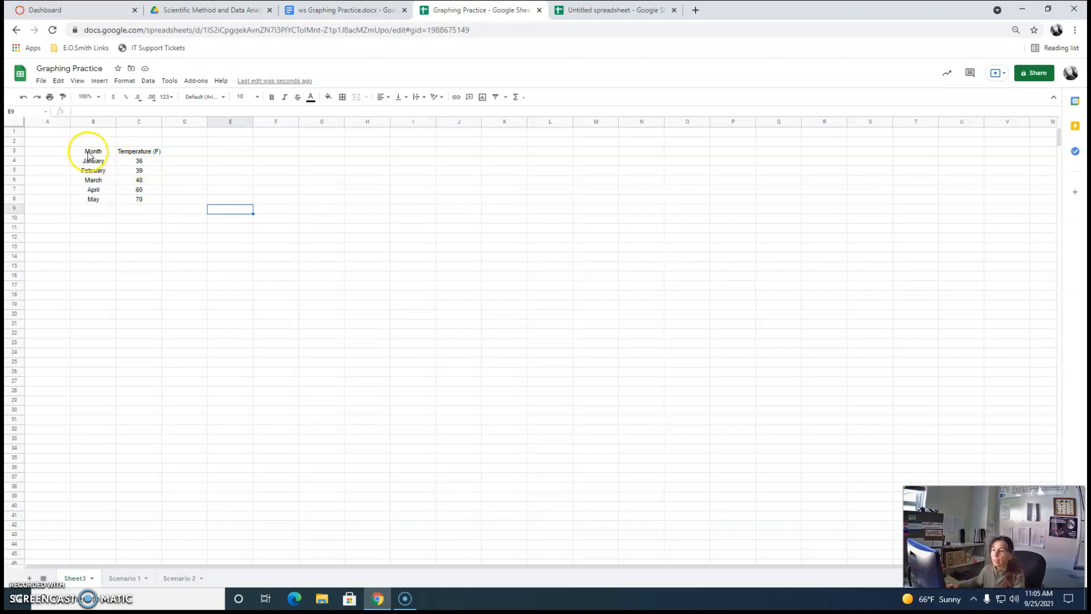
Apply borders to all cells of the Month and Temperature (F) table in B3:C8
left_click_drag(90, 154, 140, 203)
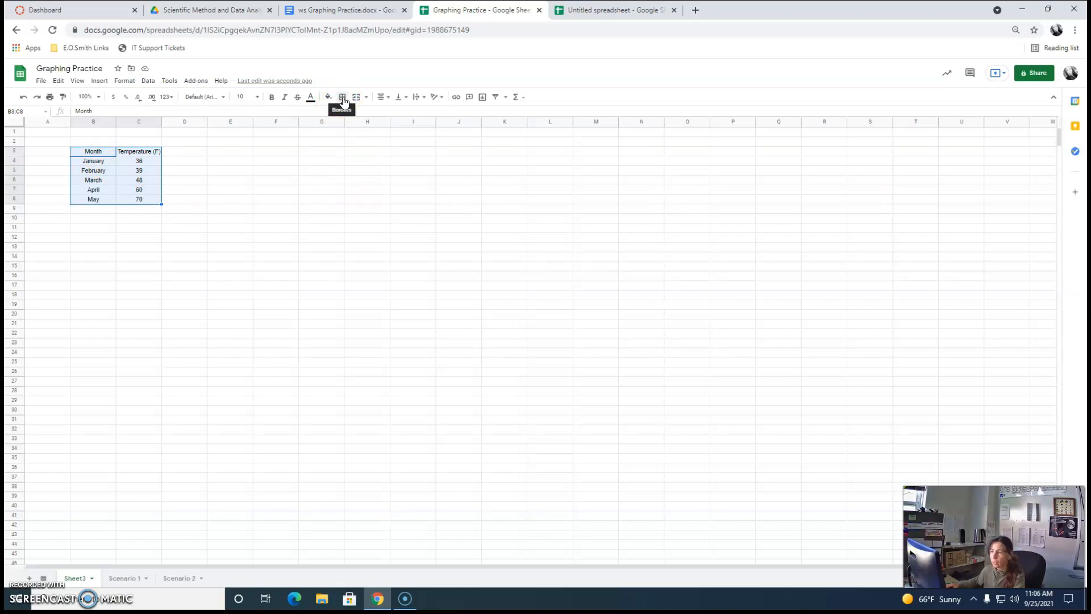
left_click(343, 98)
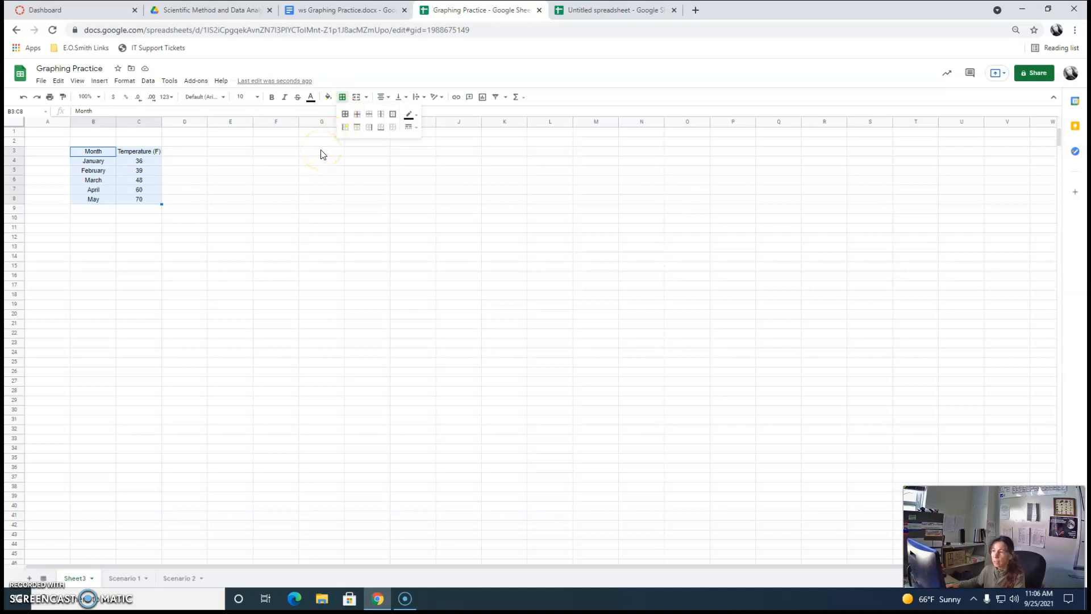
left_click(348, 120)
left_click(260, 238)
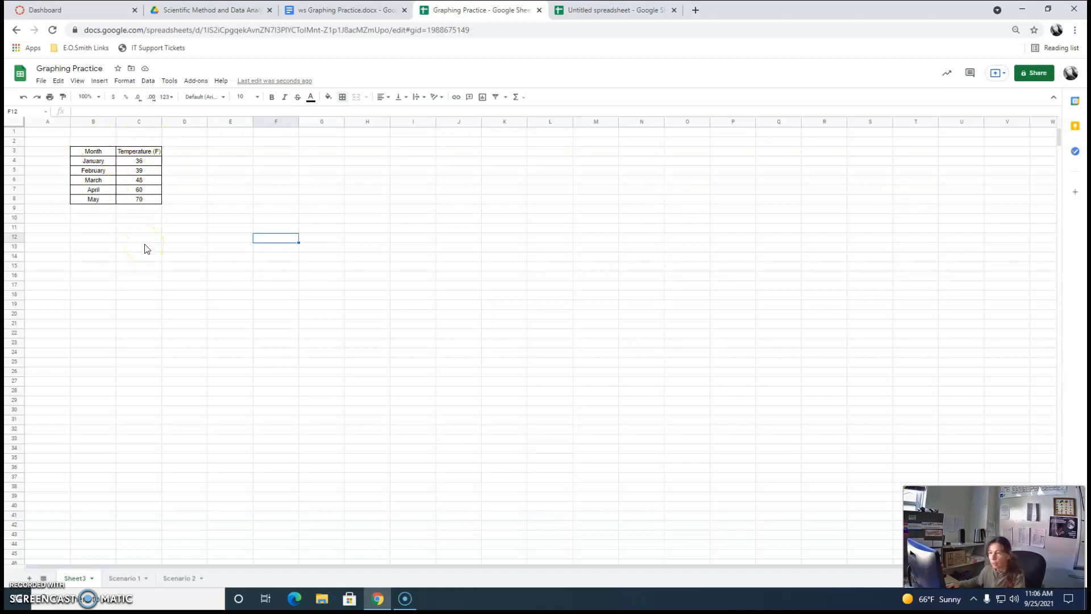
Enter the table title "Average high temperature by month of the year in CT" in cell B2
left_click(88, 142)
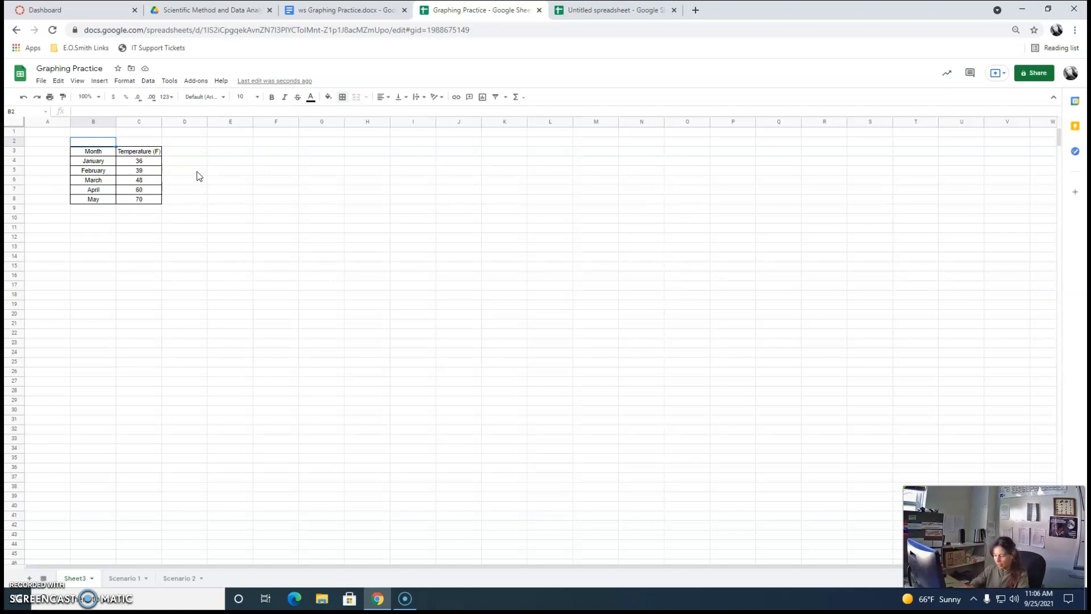
type("Average")
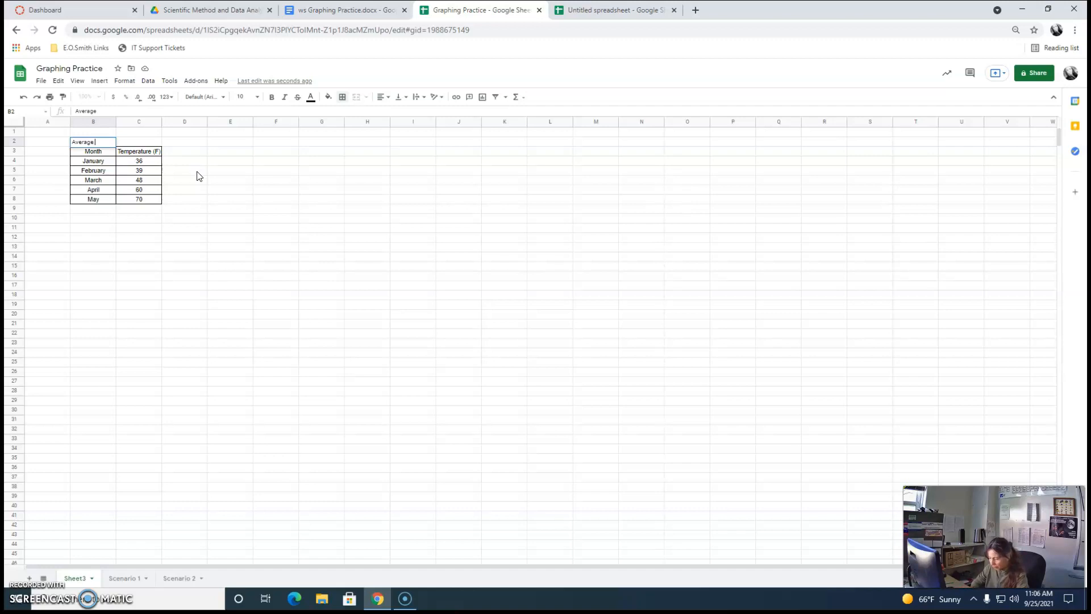
type(" high temperature b")
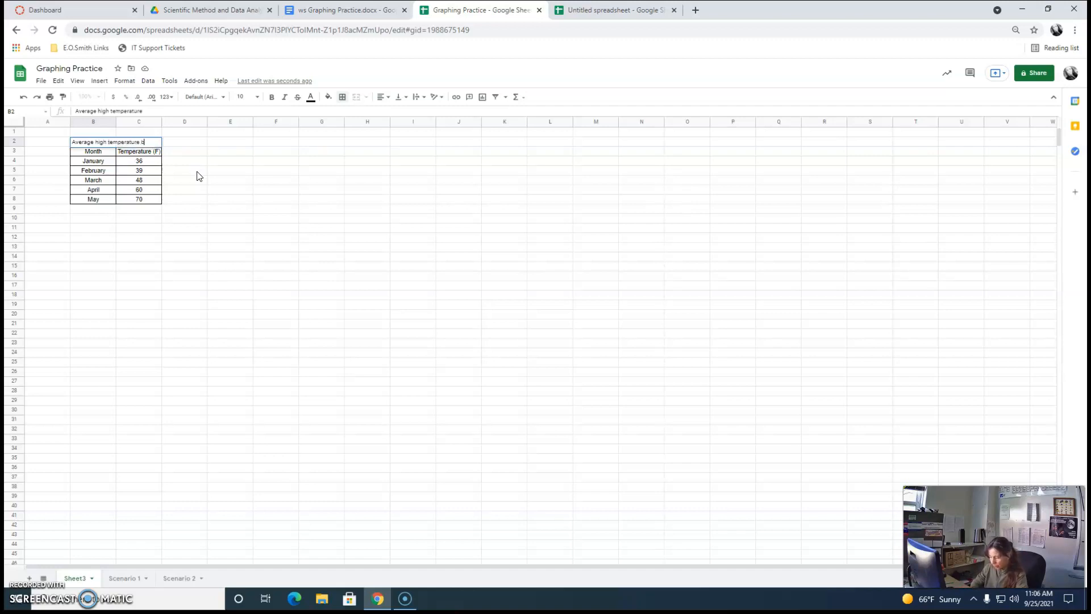
type("y month of the year in CT")
key("Return")
left_click(83, 149)
left_click(80, 142)
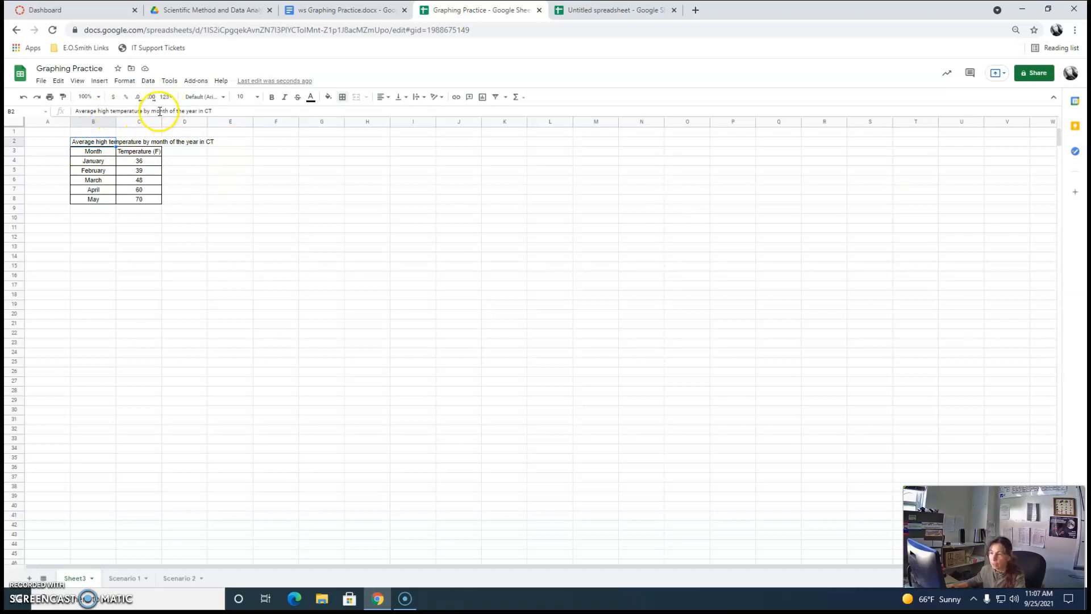
left_click(274, 208)
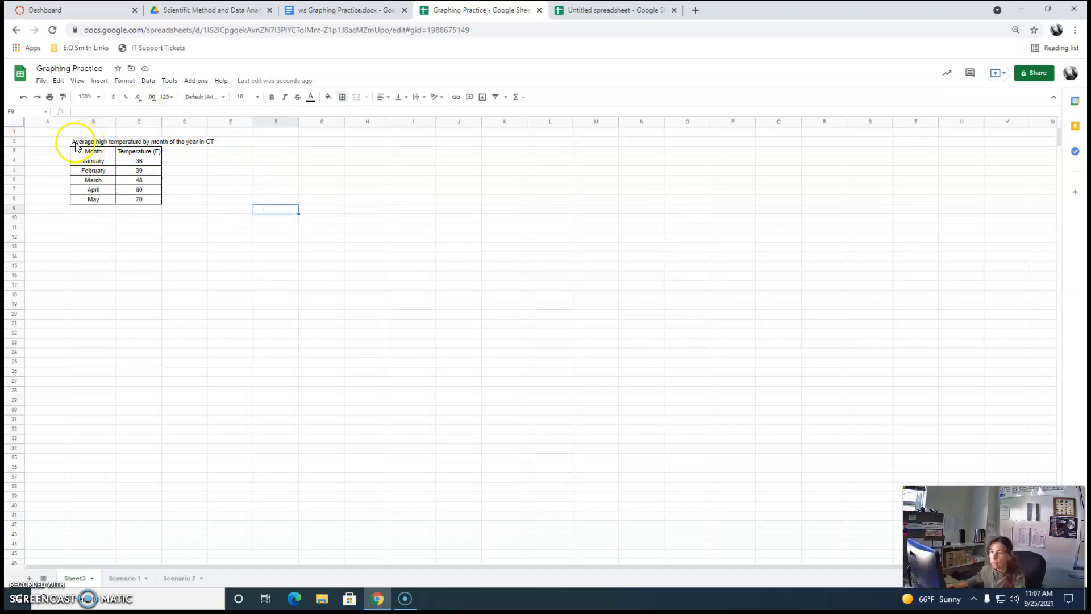
Insert one blank row above the heading row 3 to separate the title from the table
left_click(15, 152)
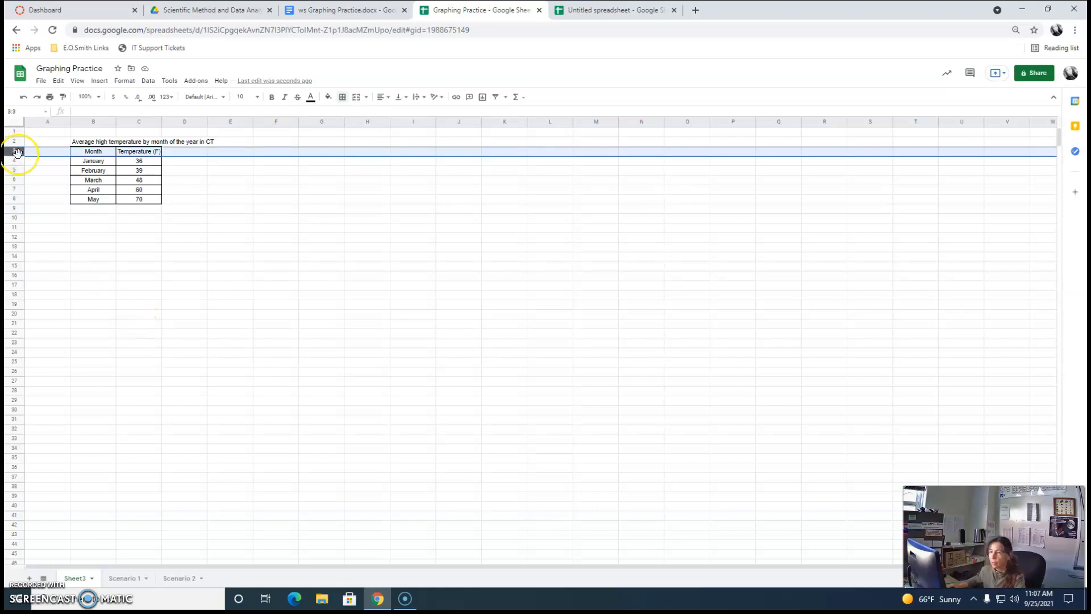
right_click(18, 154)
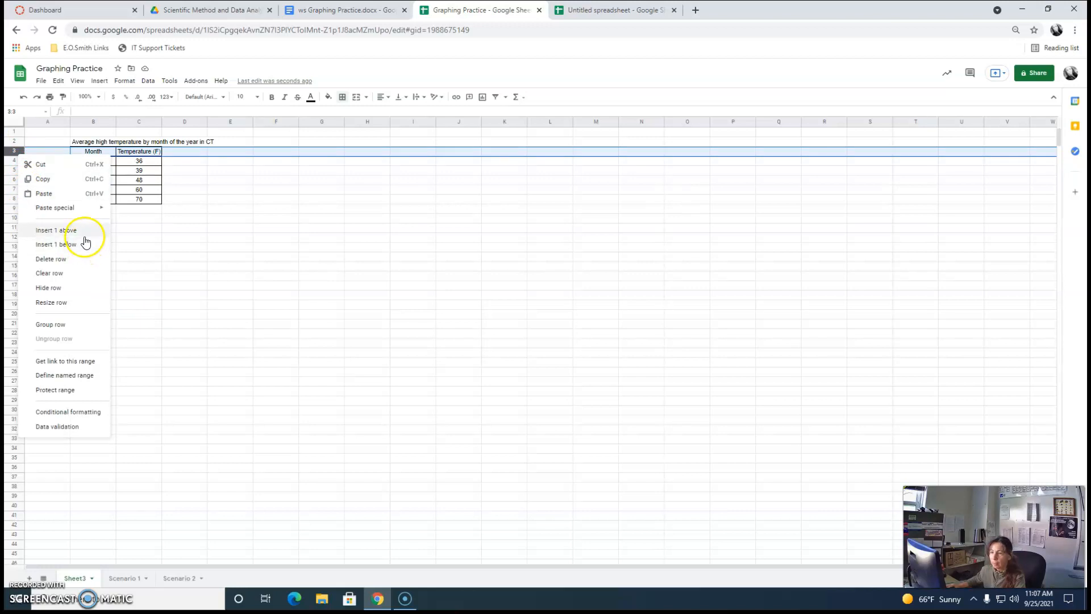
left_click(47, 230)
left_click(454, 270)
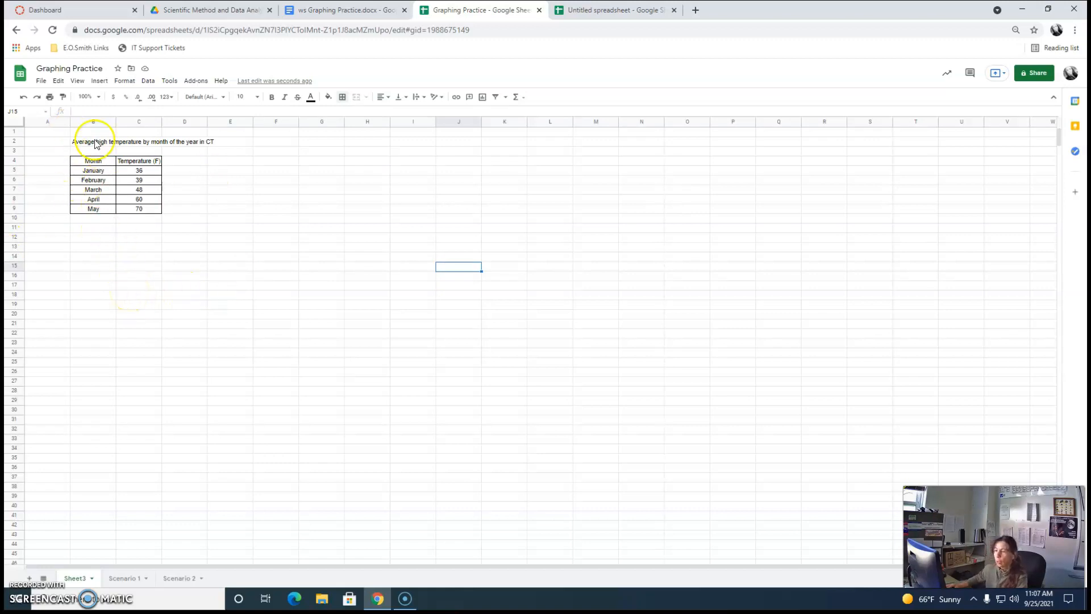
Copy the complete titled temperature table from the Scenario 1 sheet and paste it into Sheet3 starting at B13
left_click(125, 579)
left_click(78, 142)
left_click_drag(78, 143, 165, 278)
key("ctrl+c")
left_click(77, 578)
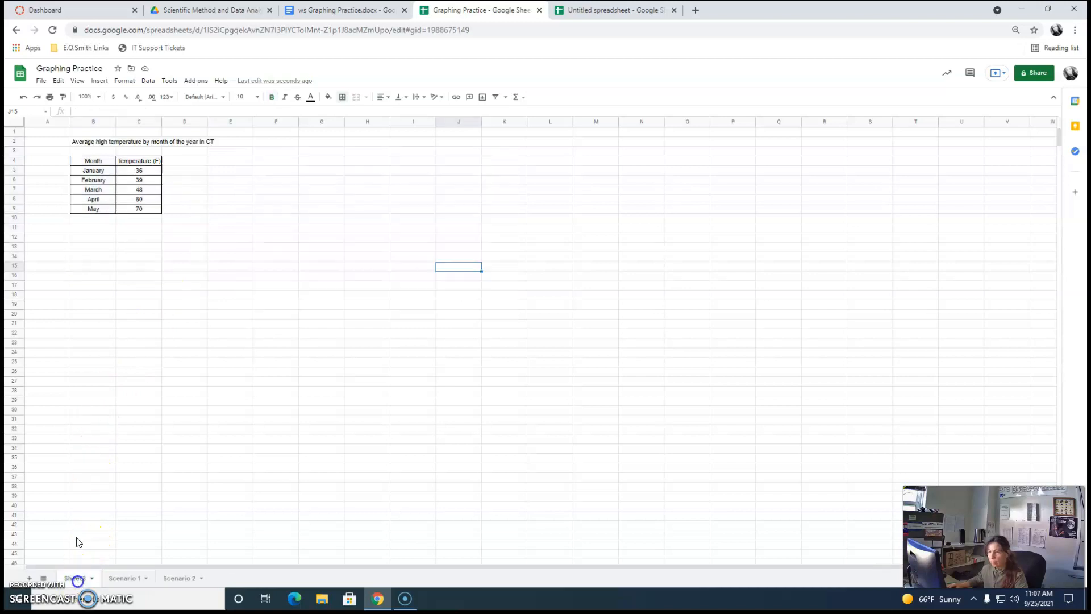
left_click(83, 147)
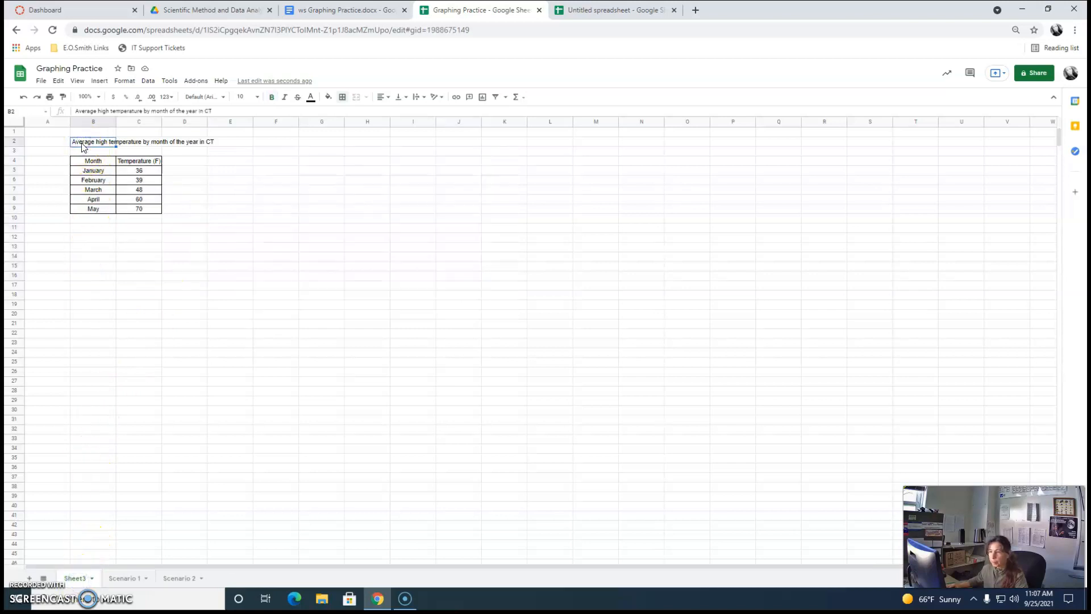
left_click(88, 289)
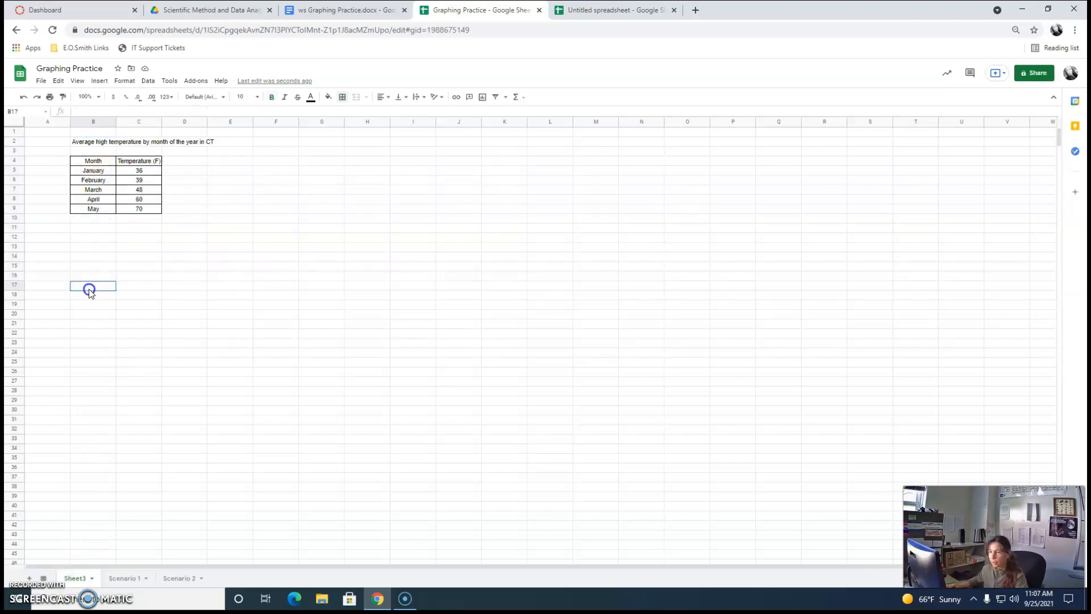
left_click(88, 146)
left_click_drag(88, 146, 214, 165)
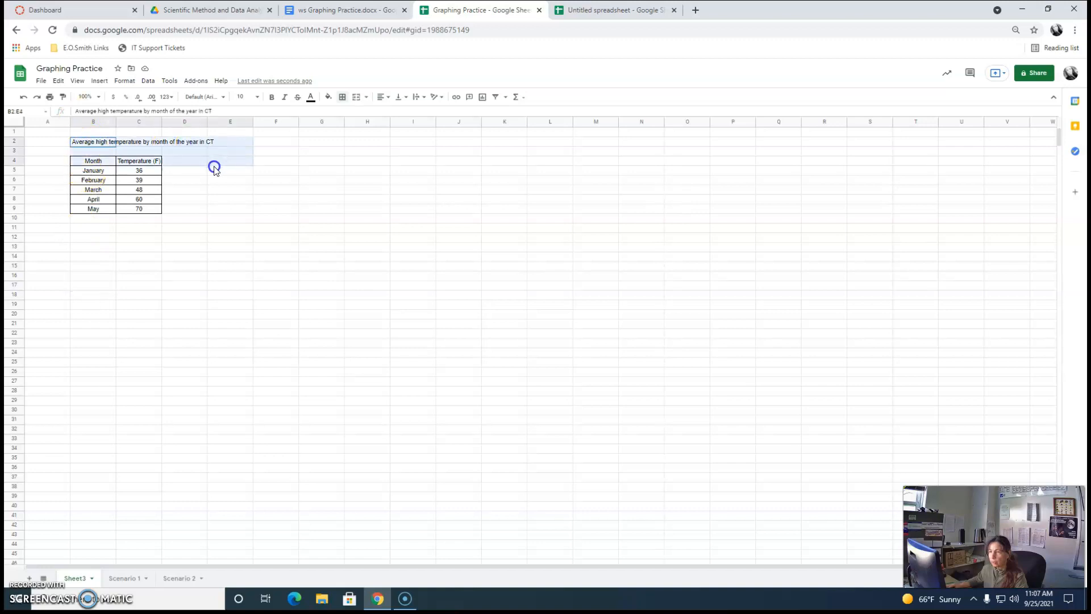
left_click(88, 249)
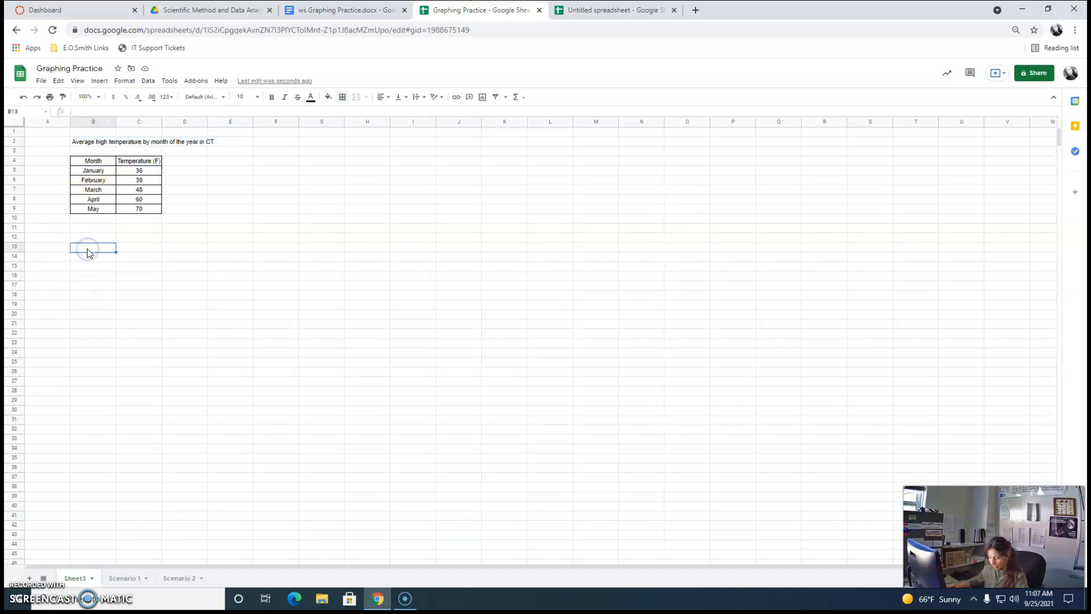
key("ctrl+v")
Delete rows 2 to 9 of Sheet3, which hold the partial January to May table and its title
left_click_drag(77, 142, 216, 204)
right_click(213, 201)
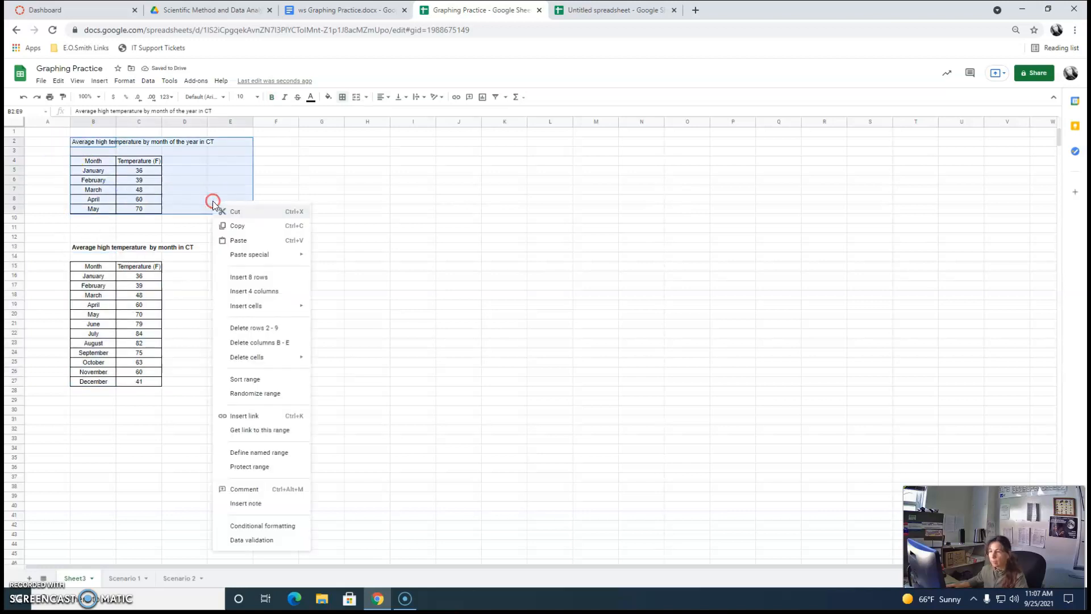
mouse_move(235, 360)
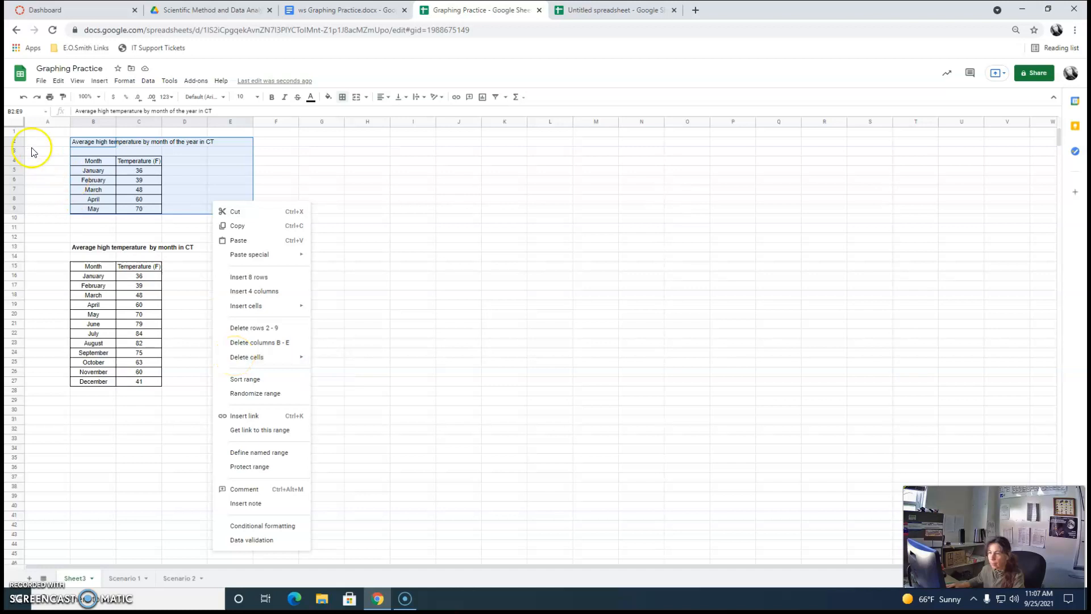
left_click_drag(12, 141, 13, 207)
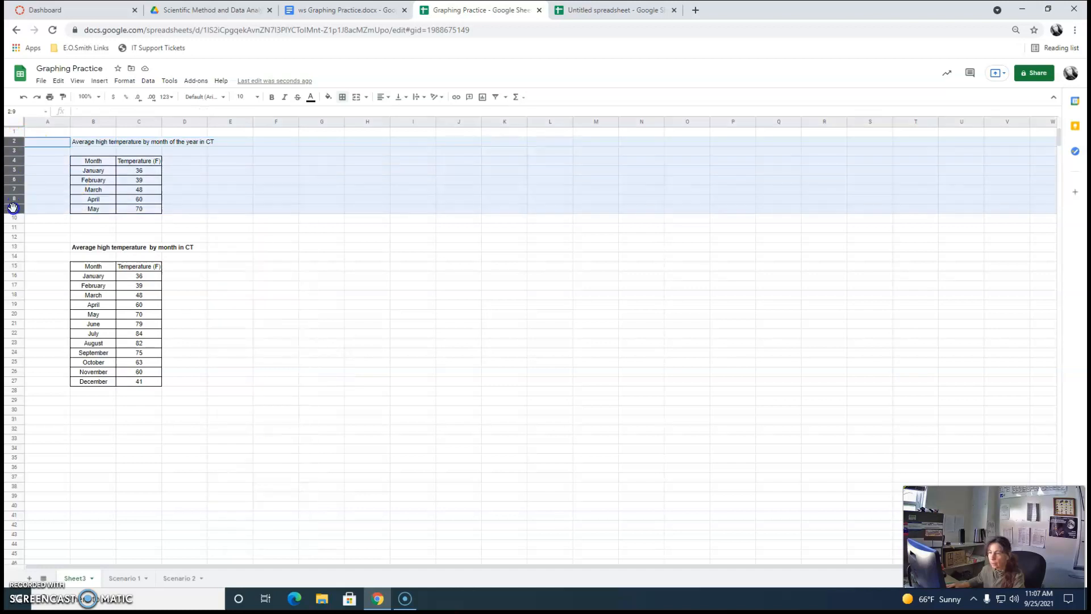
right_click(47, 173)
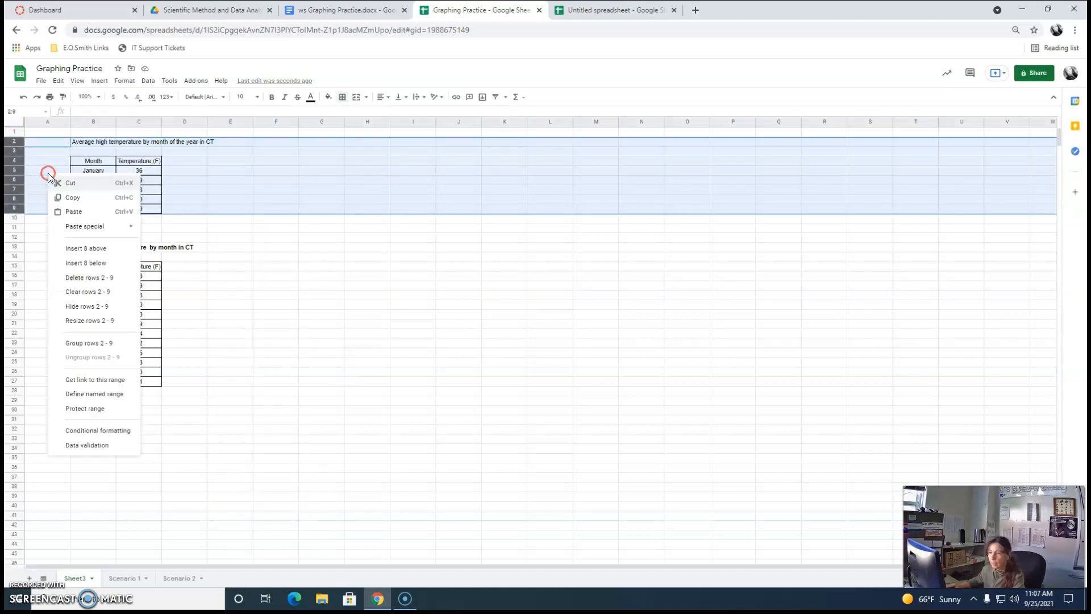
left_click(77, 279)
left_click(352, 306)
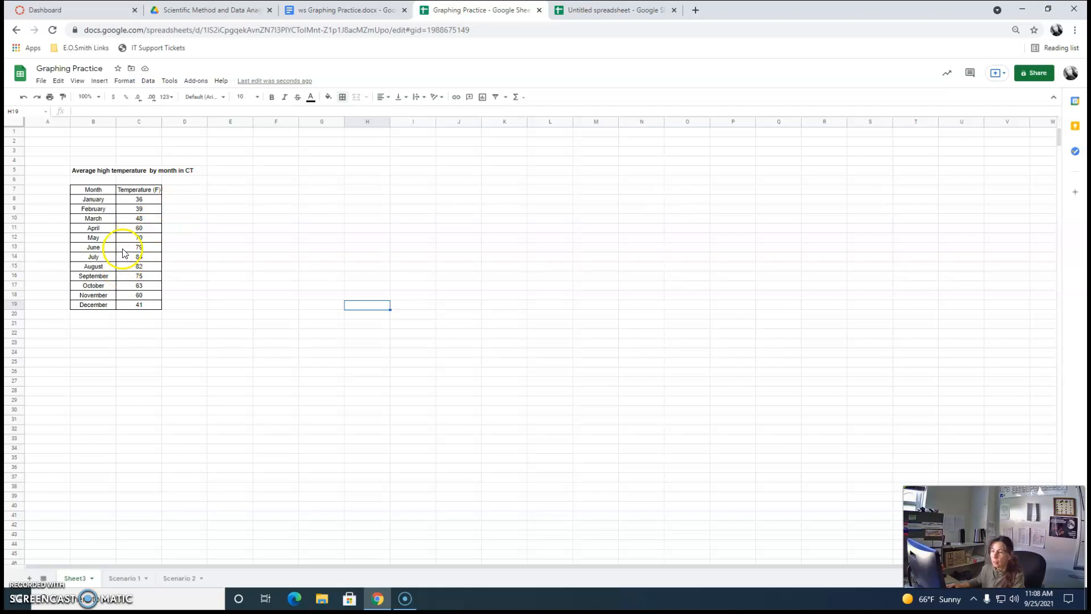
Review the worksheet's data table requirements and bold the column headings Month and Temperature (F) in B7:C7 of Sheet3
left_click(339, 10)
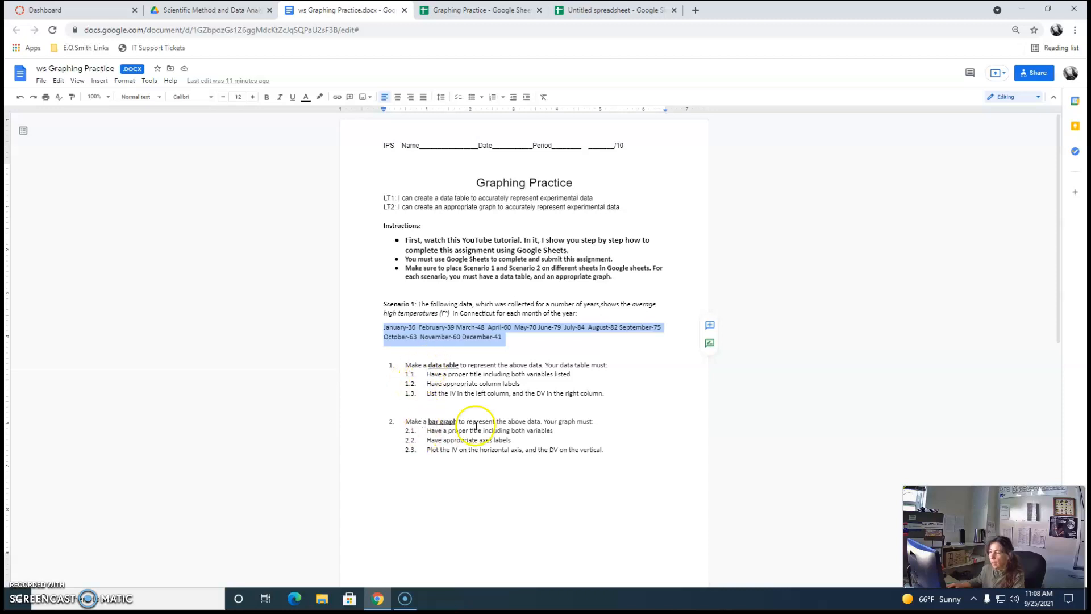
left_click(424, 371)
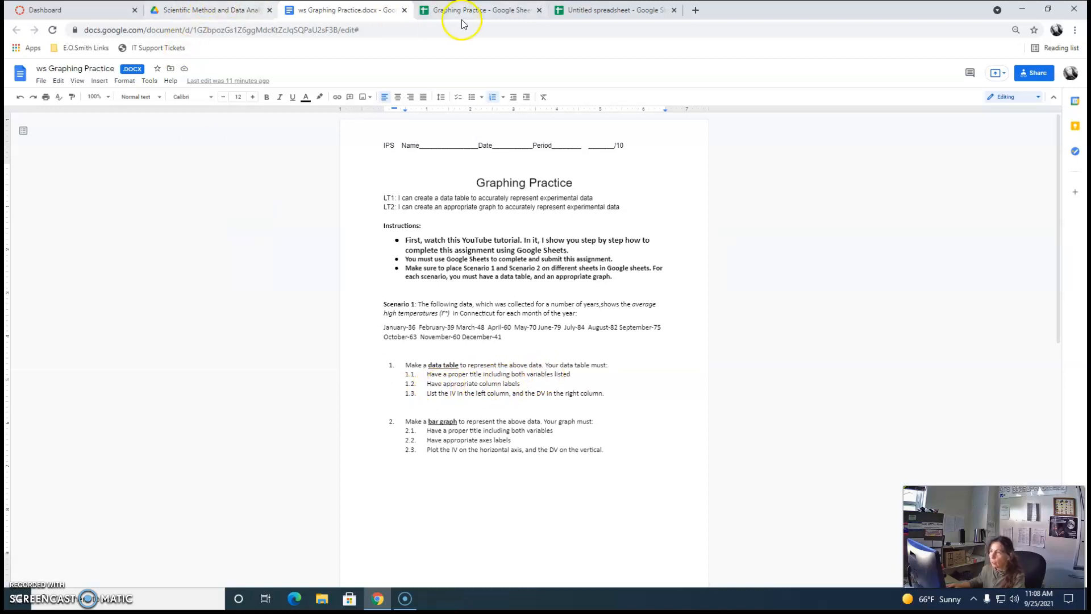
left_click(481, 9)
left_click(88, 189)
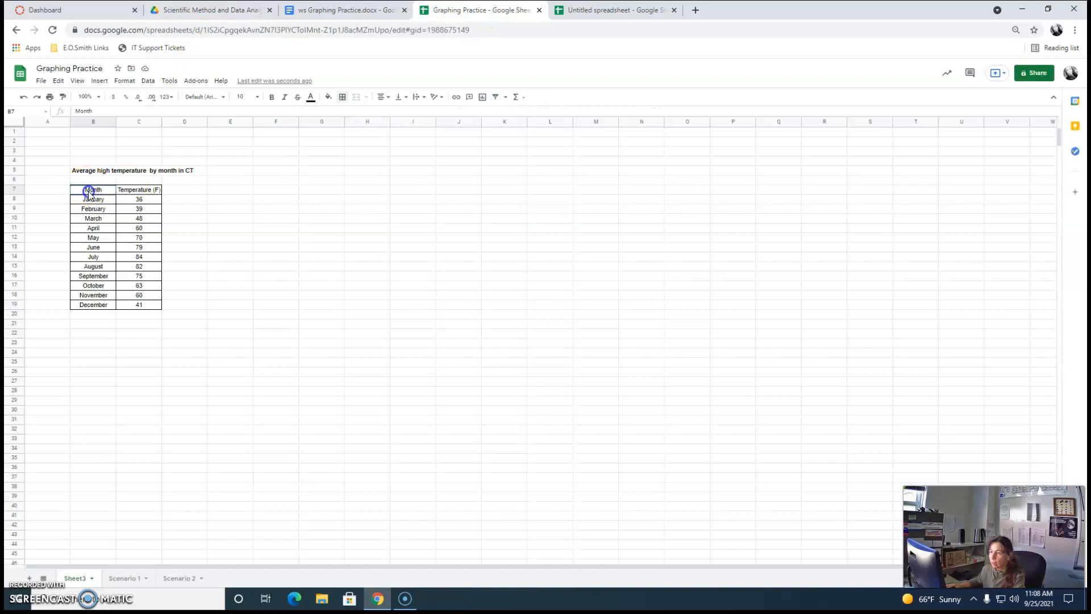
left_click(131, 193, "shift")
left_click(271, 97)
left_click(288, 220)
Compare the Sheet3 table with the worksheet's data table and bar graph requirements for Scenario 1
left_click(378, 8)
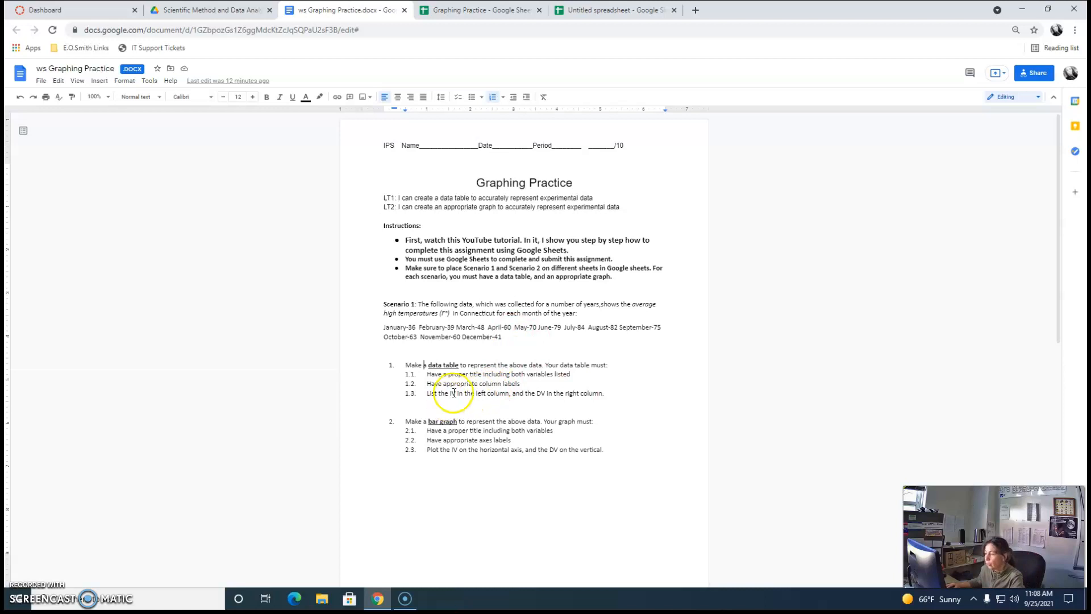
left_click(488, 11)
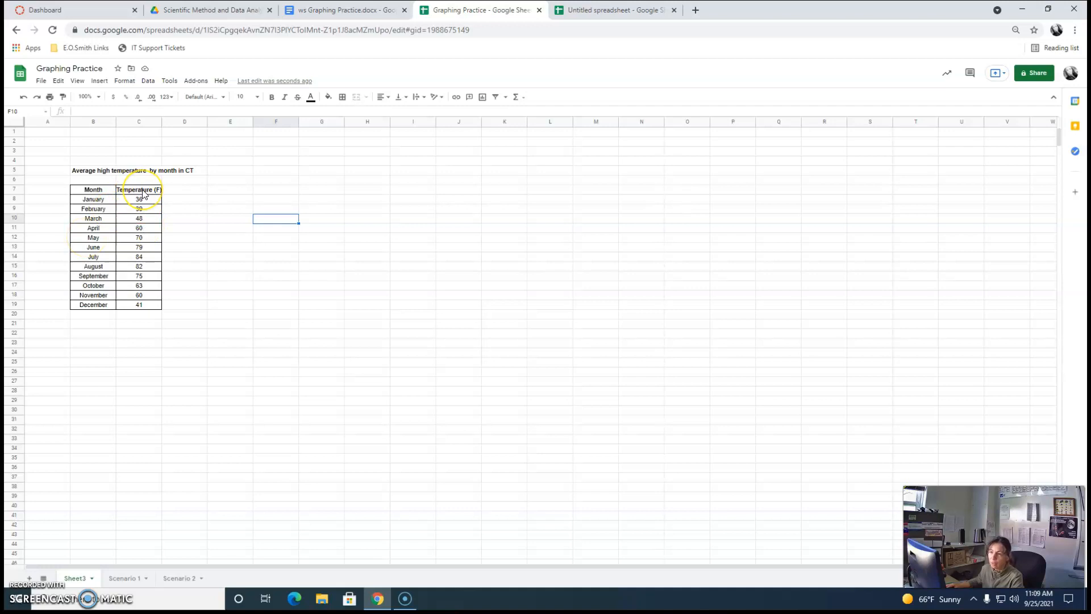
left_click(352, 10)
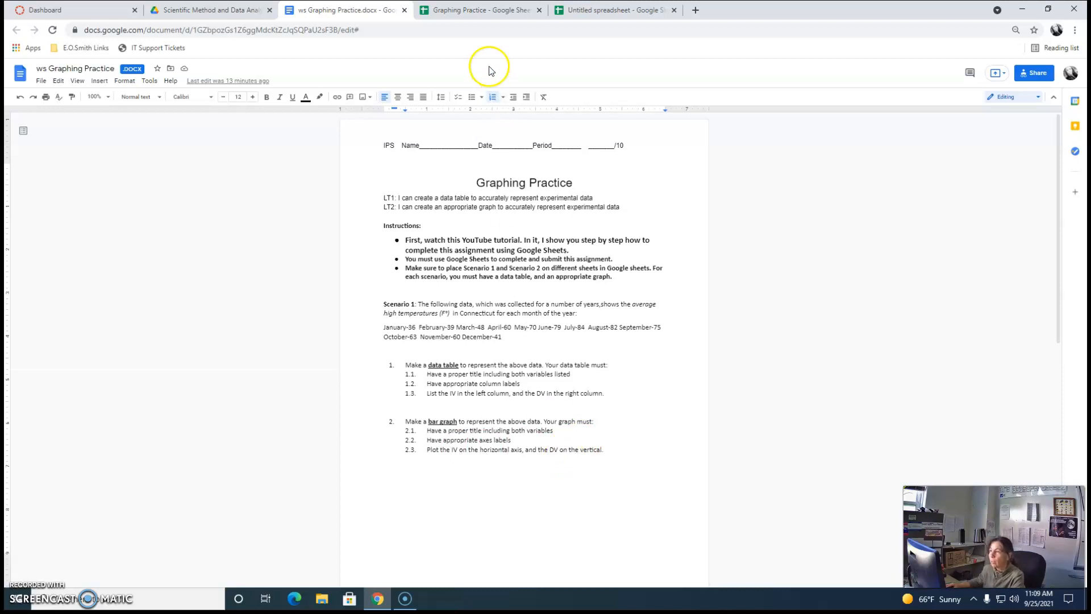
left_click(476, 14)
Insert a chart from the Month and Temperature (F) table in B7:C19 of Sheet3
left_click(298, 252)
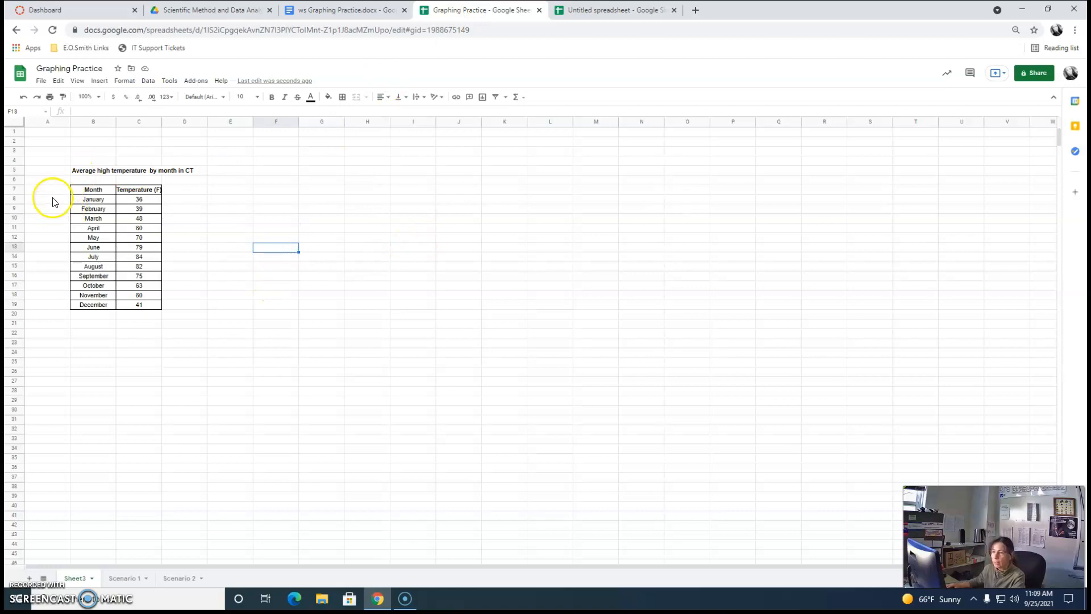
left_click(249, 203)
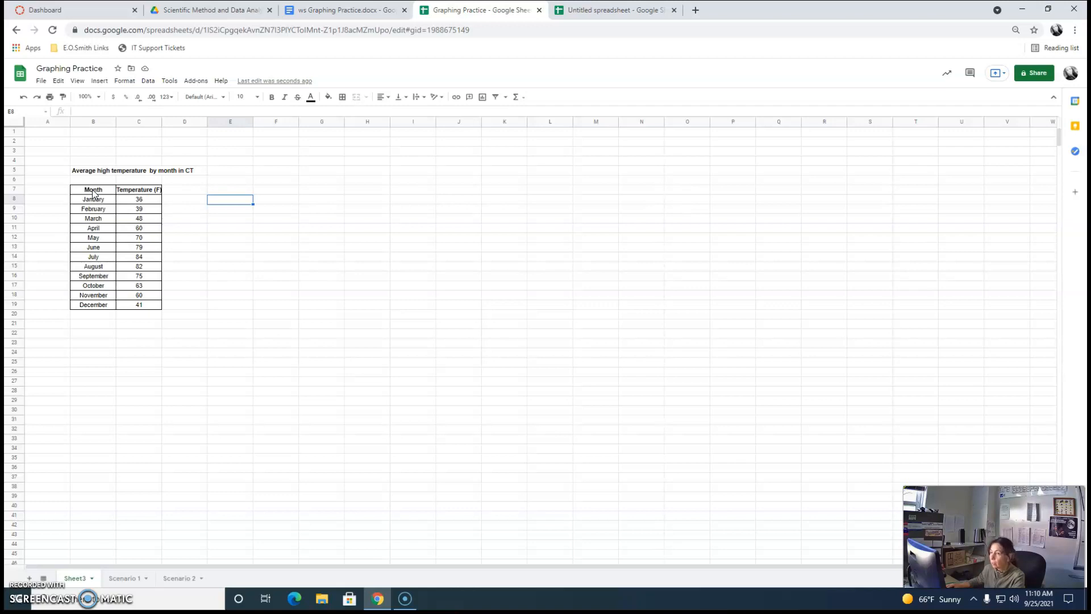
left_click_drag(93, 193, 147, 310)
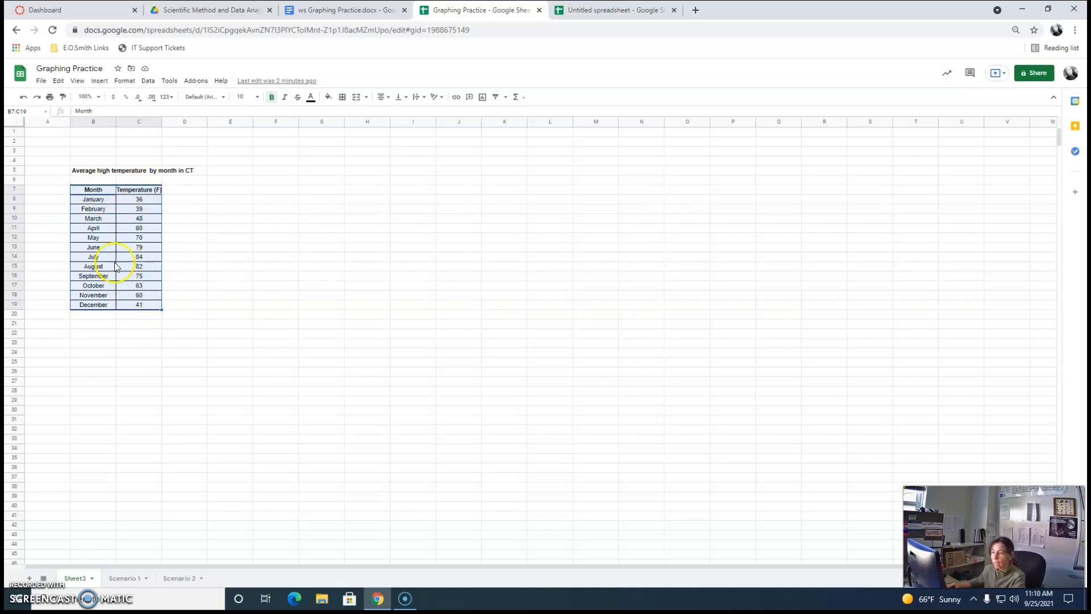
left_click(134, 364)
left_click_drag(93, 189, 196, 315)
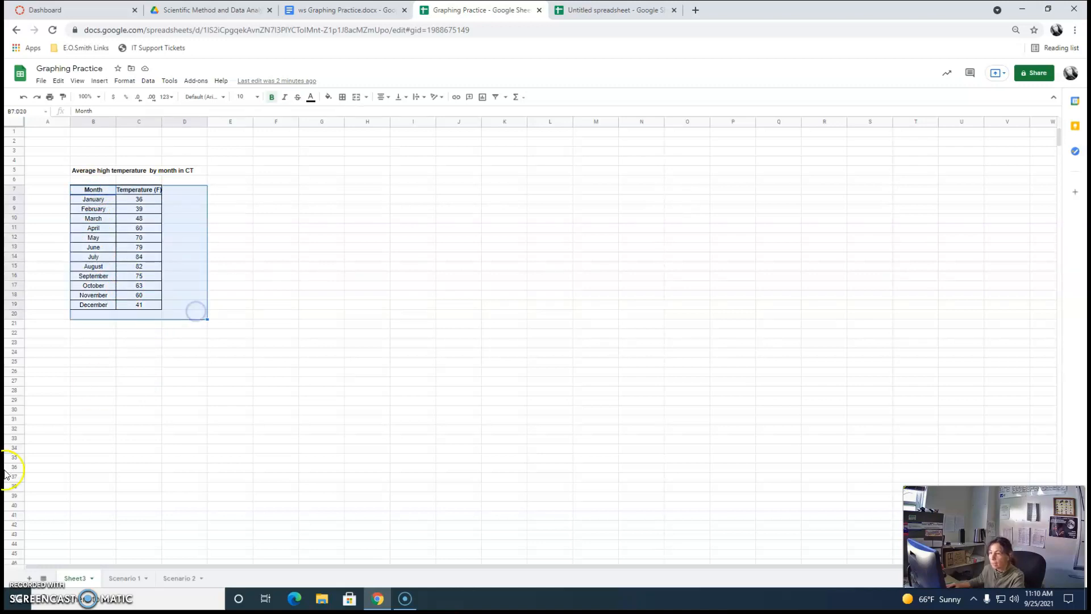
left_click(263, 401)
left_click_drag(86, 190, 146, 307)
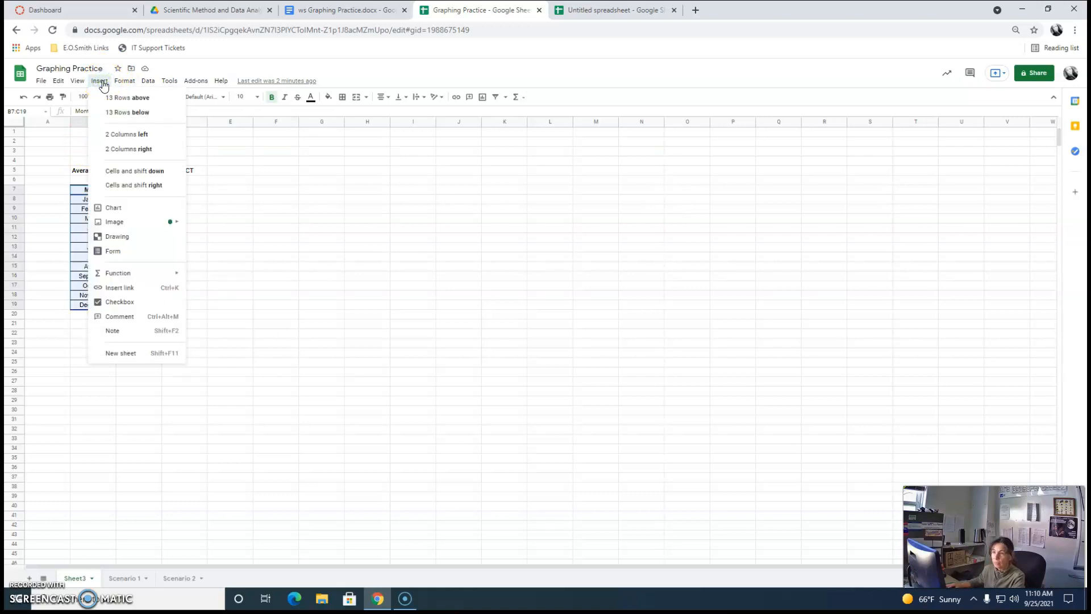
left_click(114, 208)
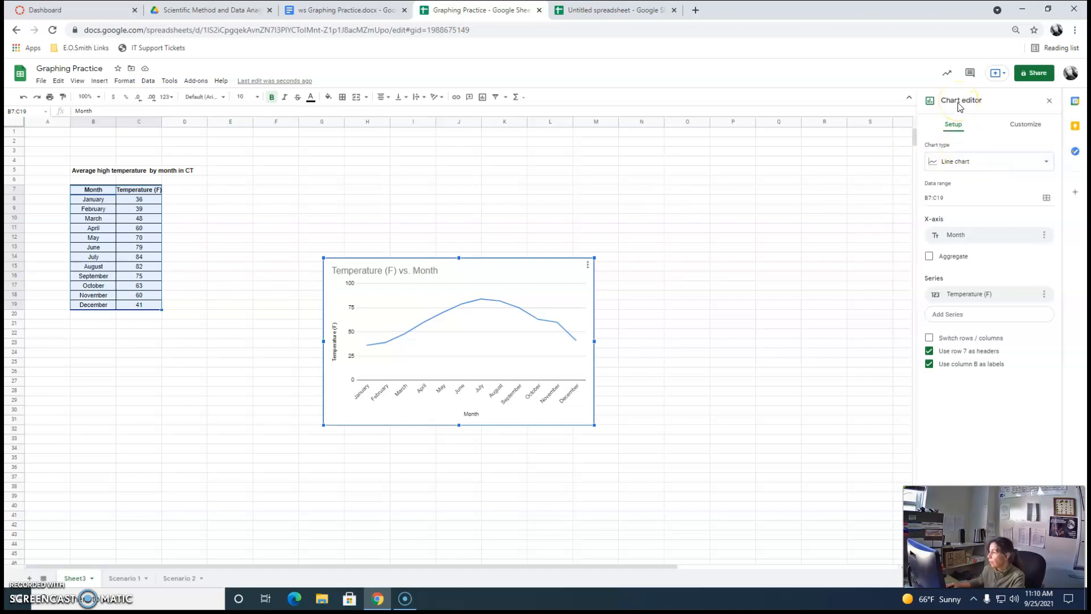
Change the line chart to a column chart and place it beside the data table, with its corner at about F5
left_click(962, 164)
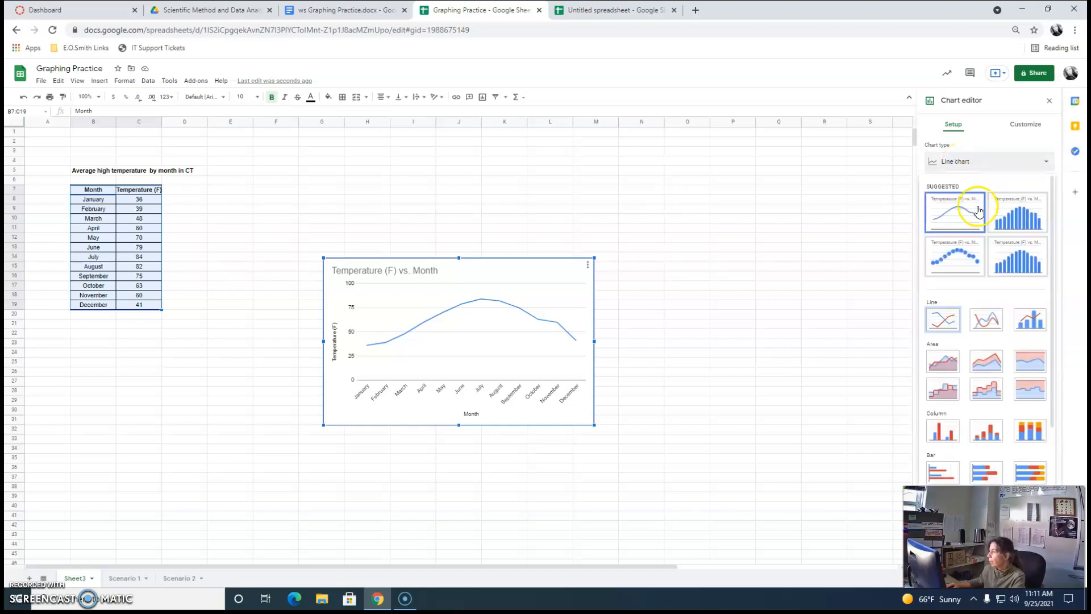
left_click(1017, 220)
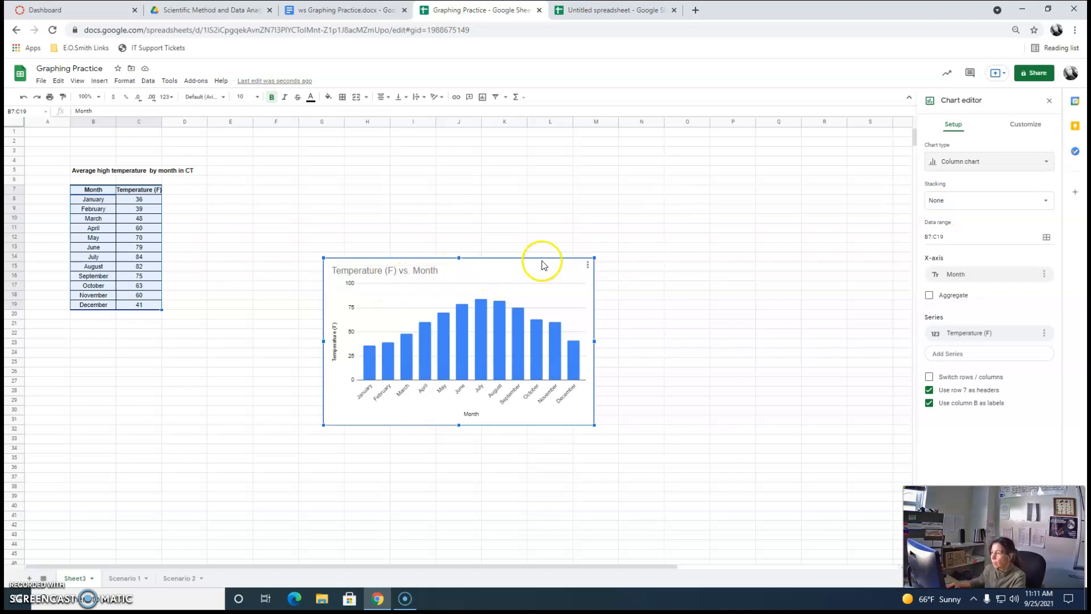
left_click_drag(543, 264, 499, 173)
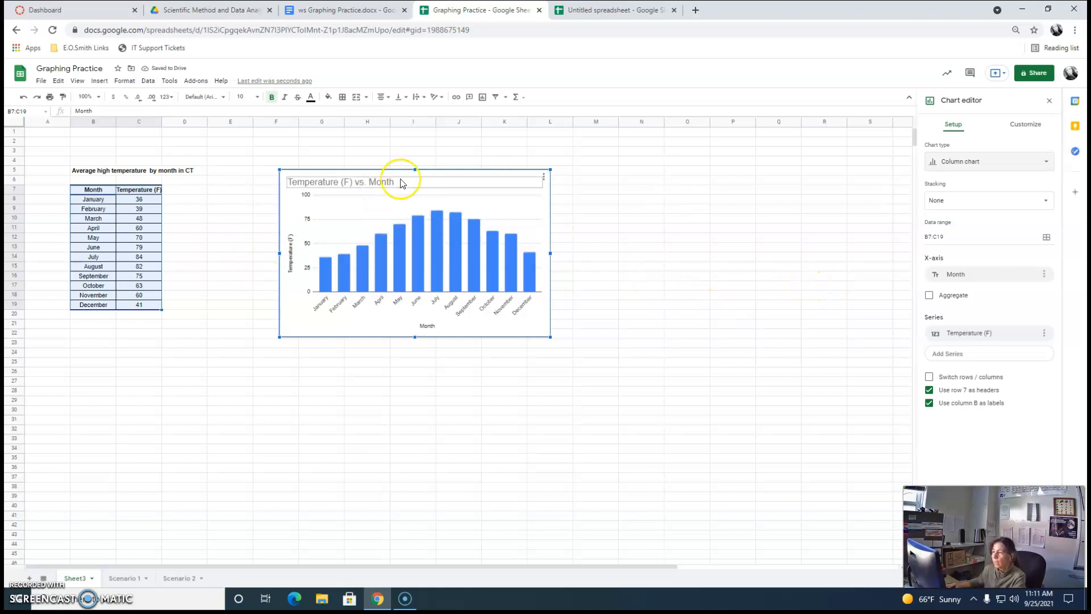
left_click_drag(440, 173, 414, 174)
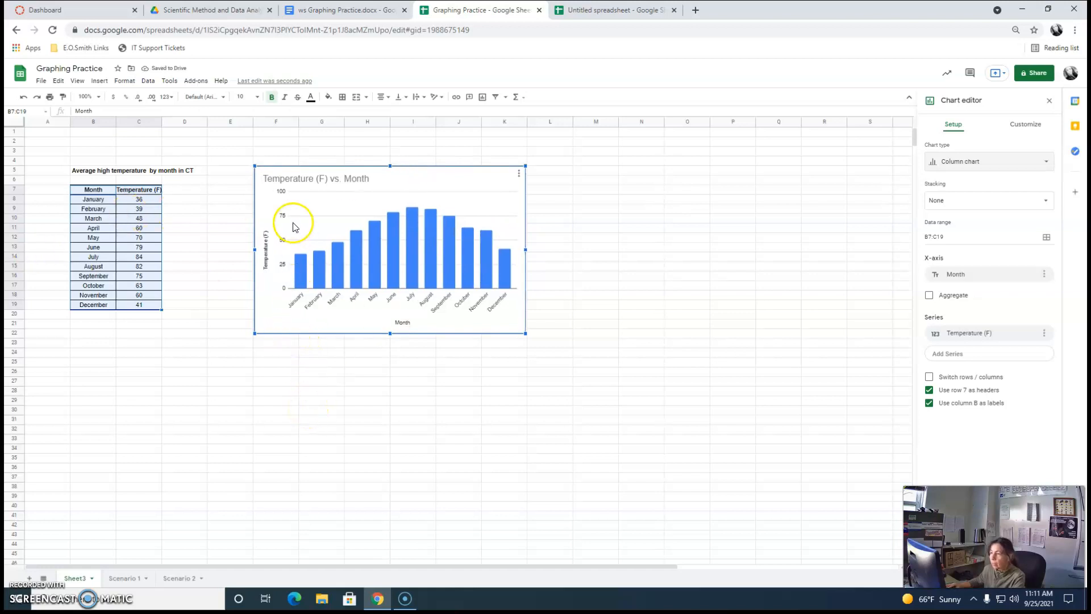
Check the worksheet's bar graph requirements and add Average High before Temperature (F) in the chart title
left_click(329, 10)
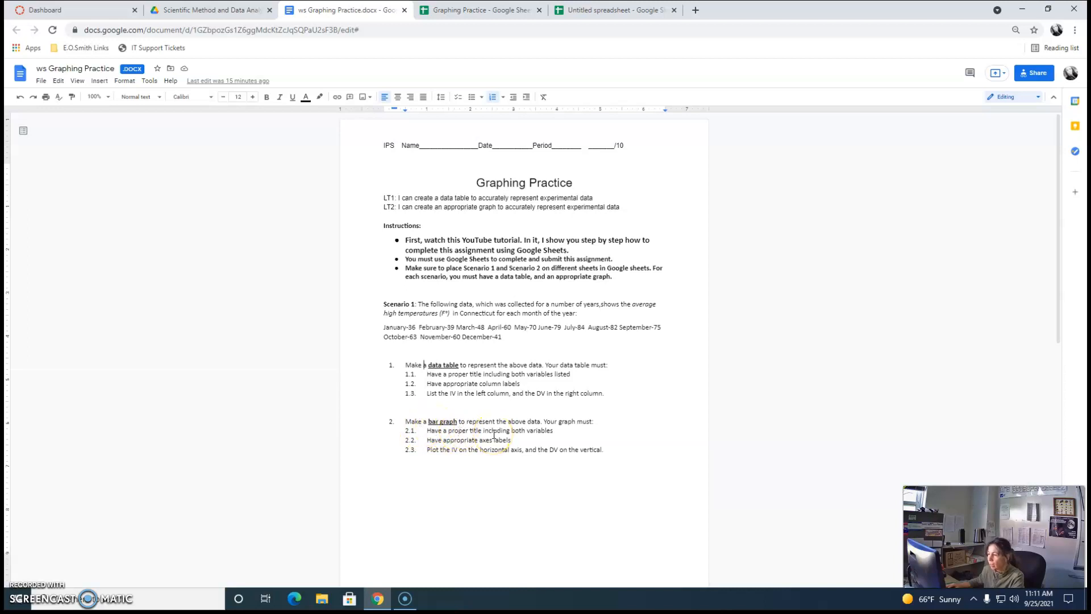
left_click(482, 13)
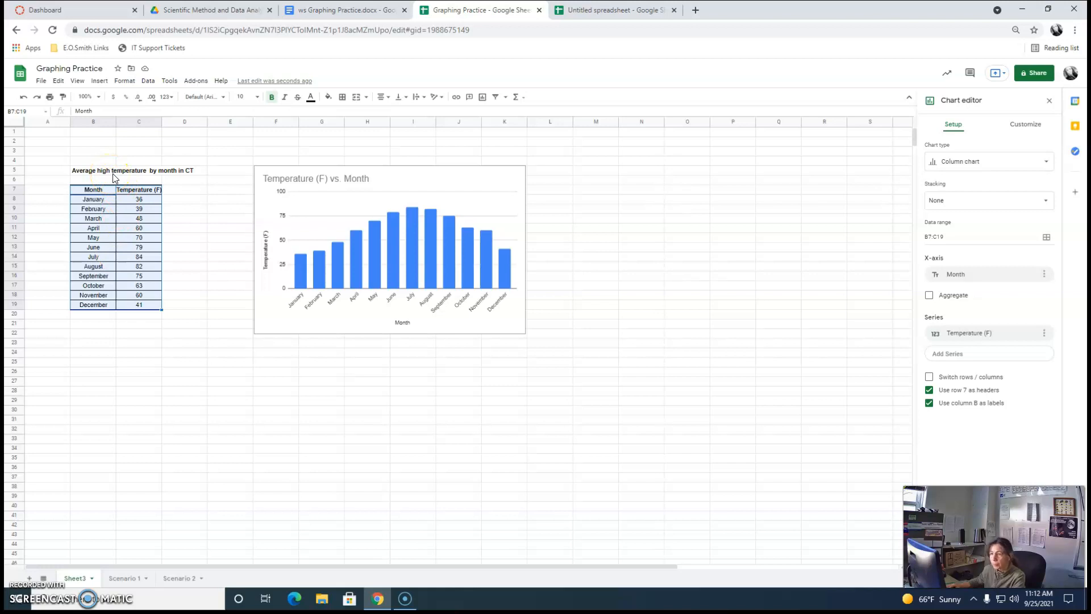
left_click(324, 187)
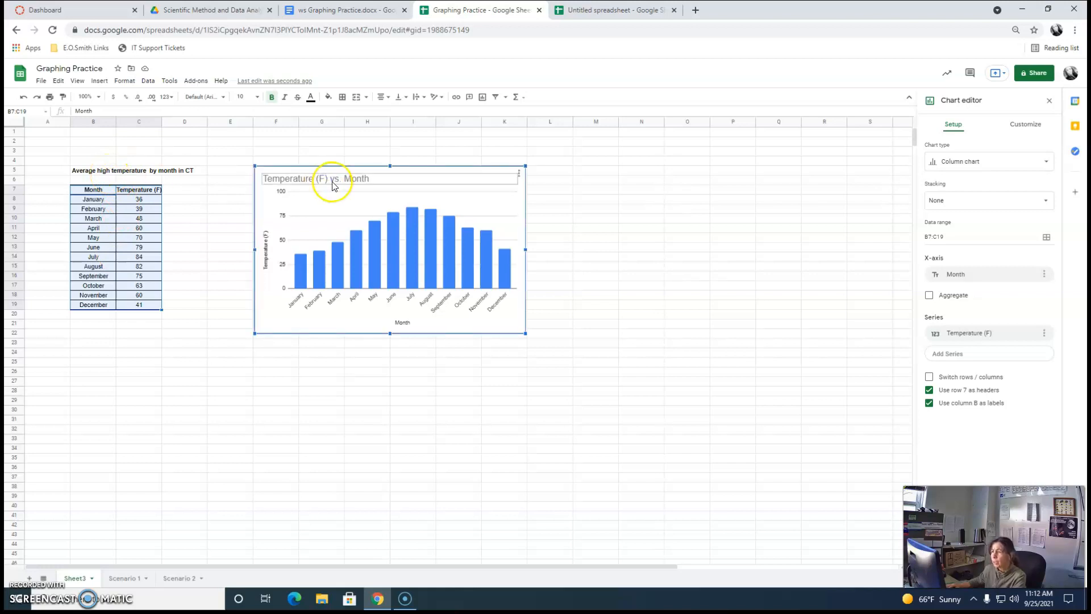
left_click(339, 181)
left_click(340, 181)
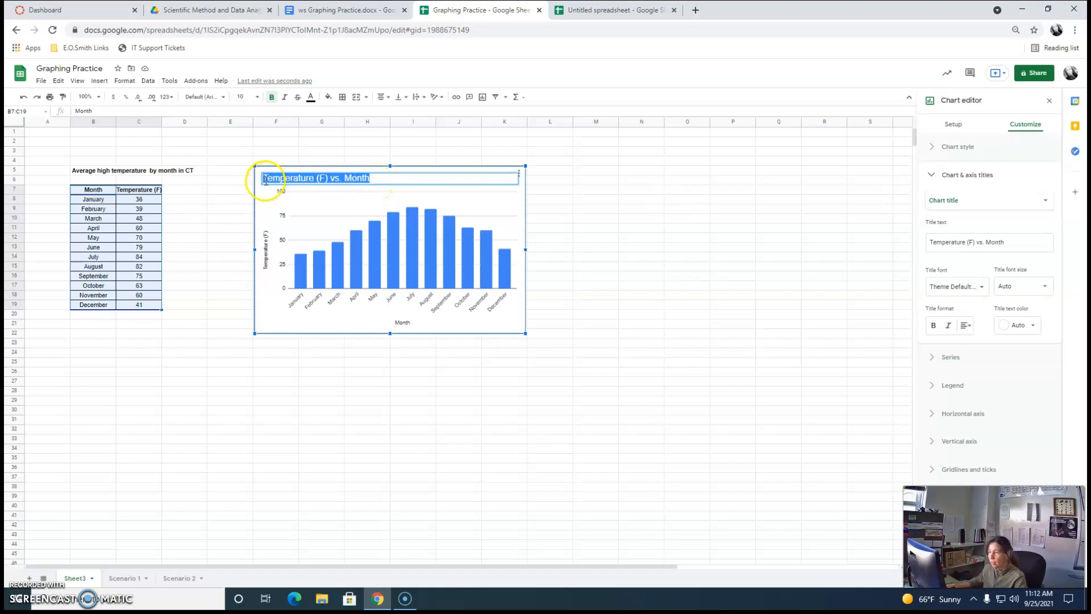
key("BackSpace")
type("Avera")
type("ge Hig")
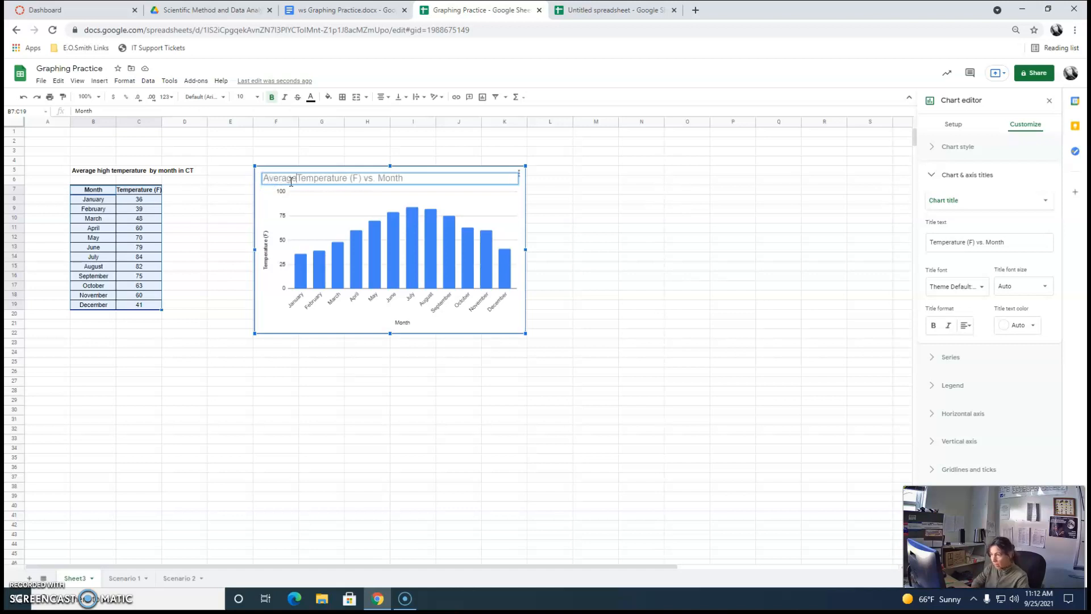
type("h")
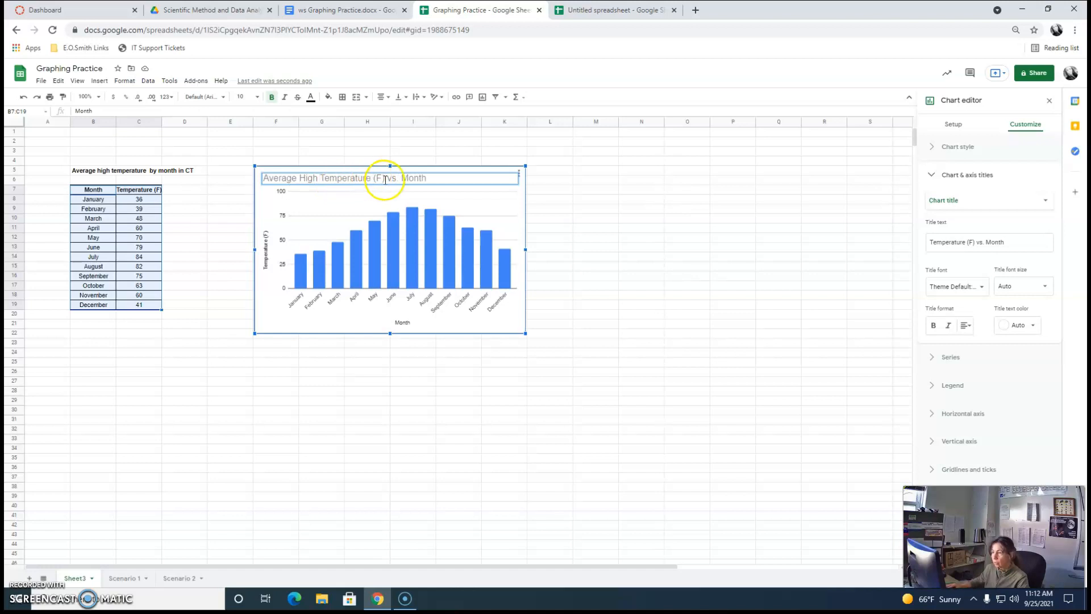
Replace vs. with by in the chart title and add in CT, making it Average High Temperature (F) by Month in CT
left_click(401, 180)
key("BackSpace")
key("BackSpace")
type("by")
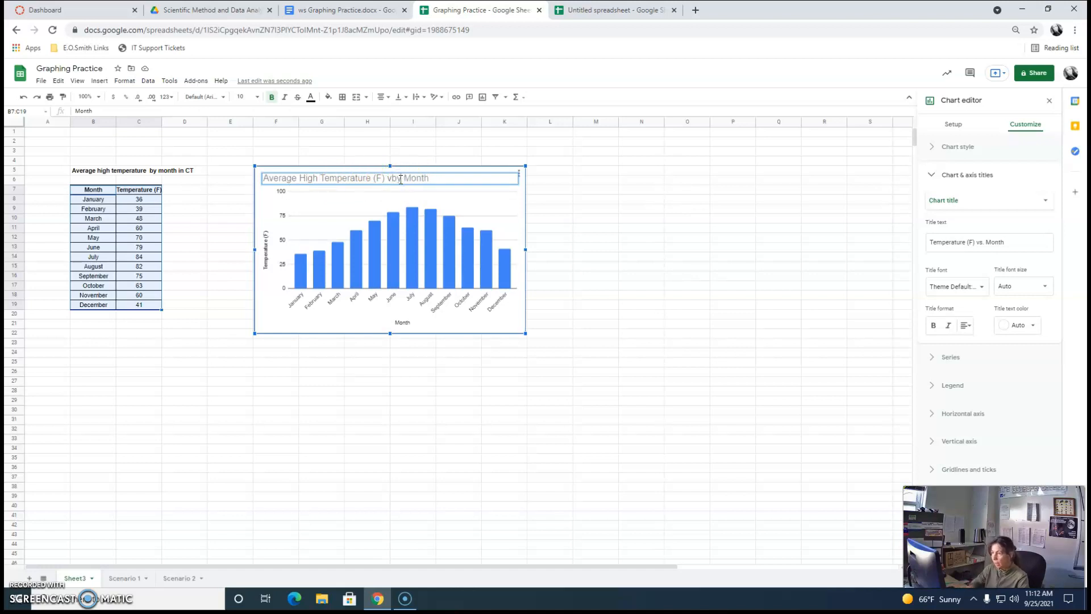
key("BackSpace")
key("BackSpace")
key("BackSpace")
type("by")
left_click(445, 177)
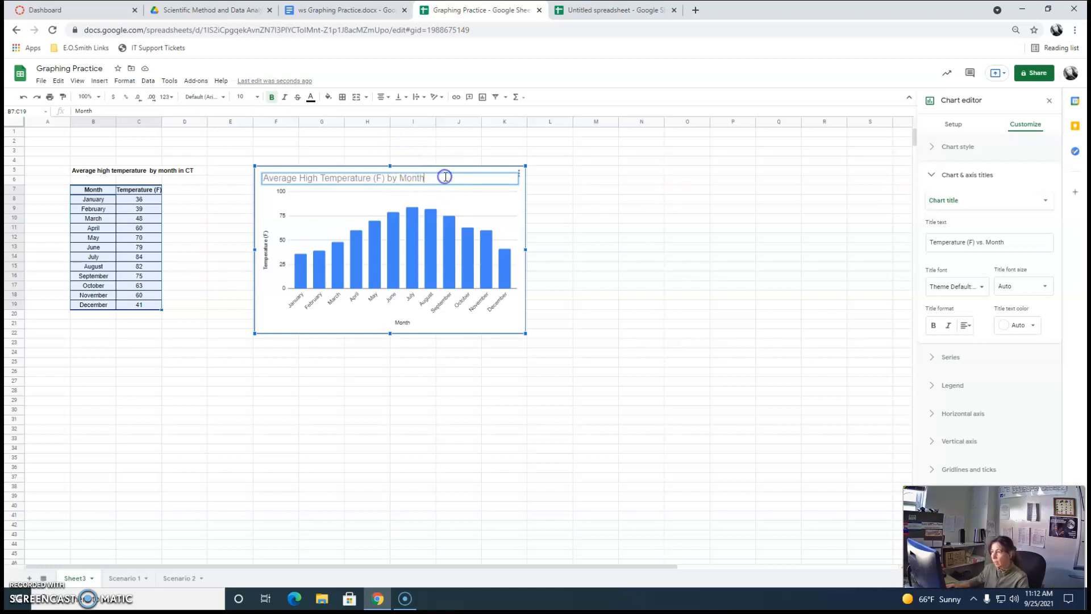
type("in CT")
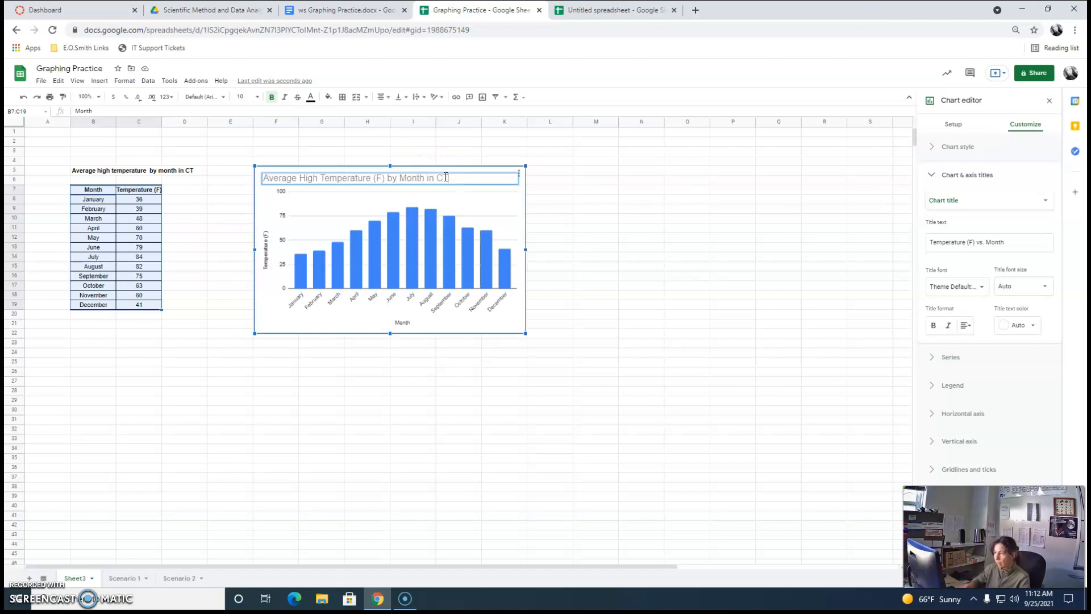
left_click(600, 210)
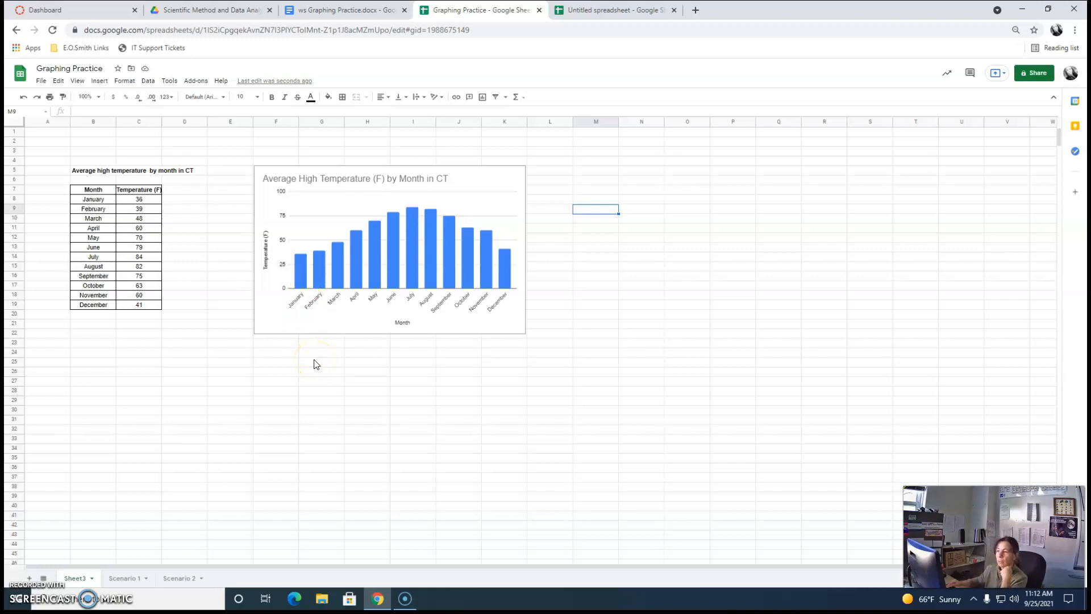
Compare the bar graph with the worksheet's requirements and enlarge the chart to span about columns F to N down to row 31
left_click(347, 10)
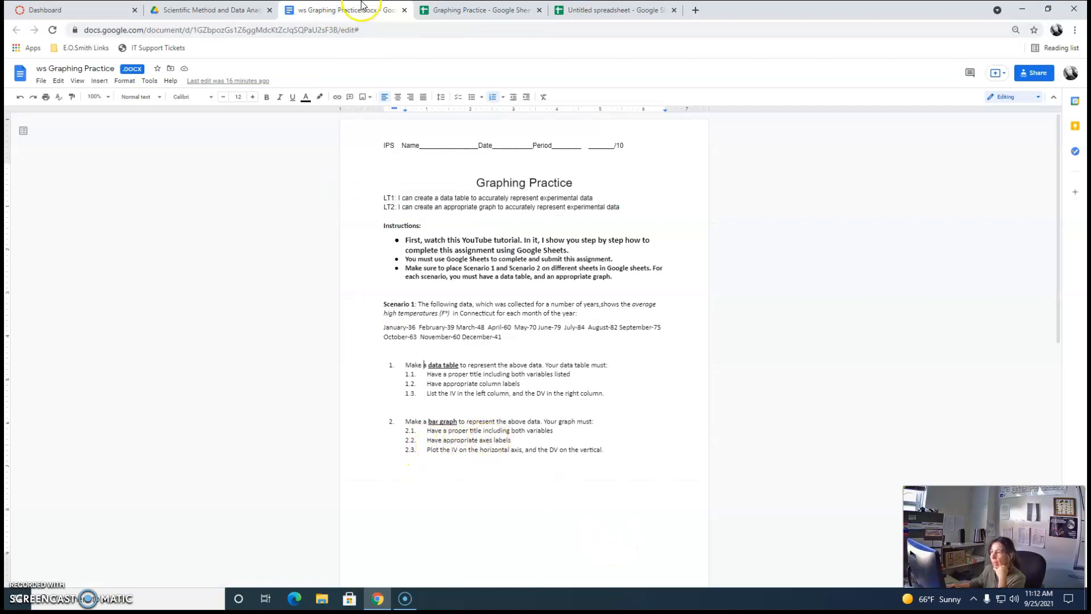
left_click(478, 11)
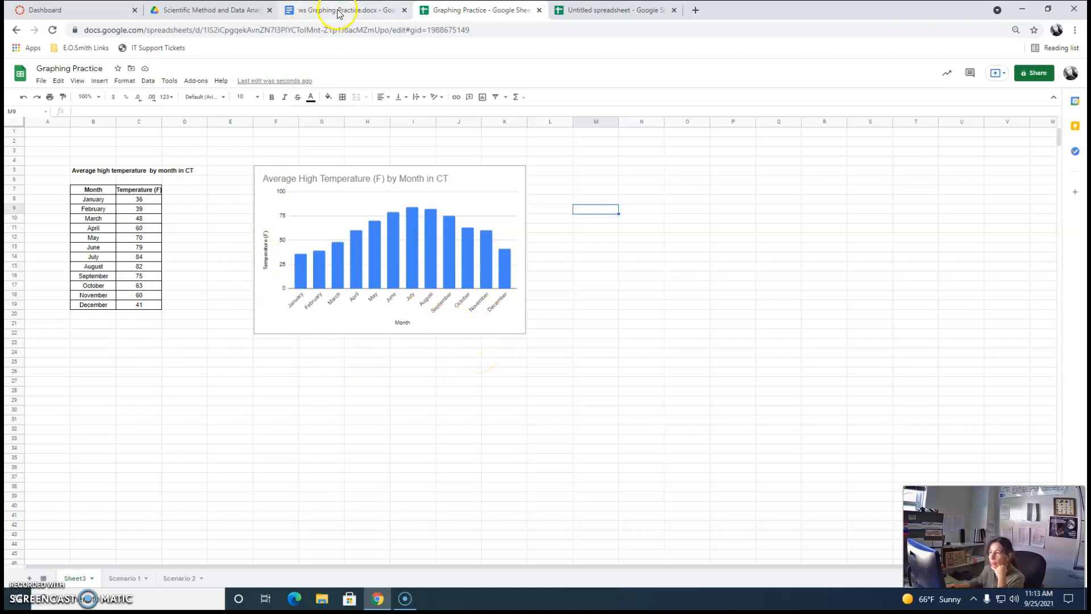
left_click(511, 327)
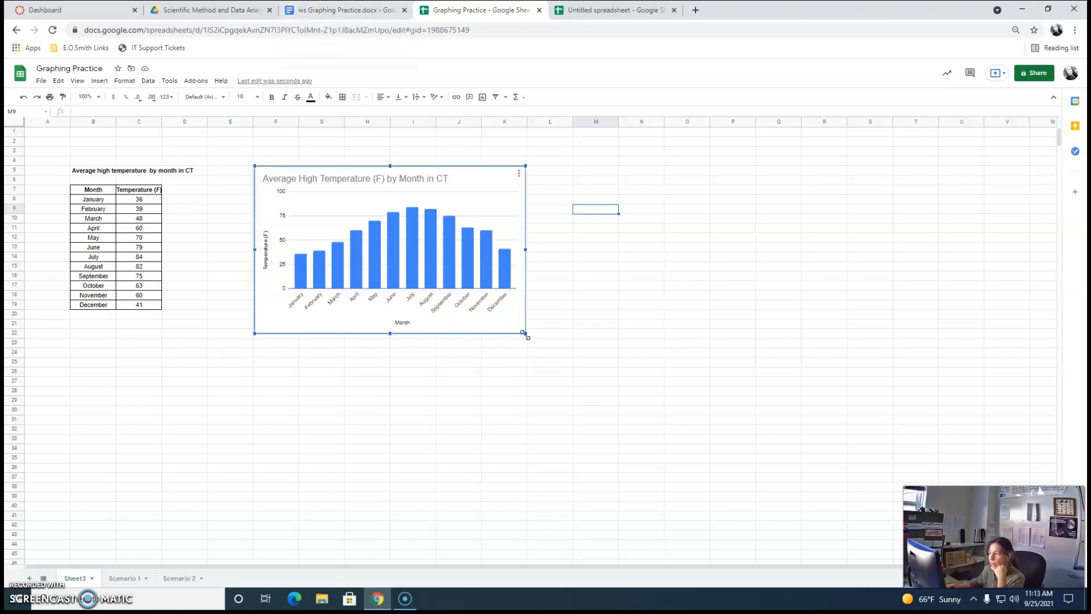
left_click_drag(525, 335, 622, 425)
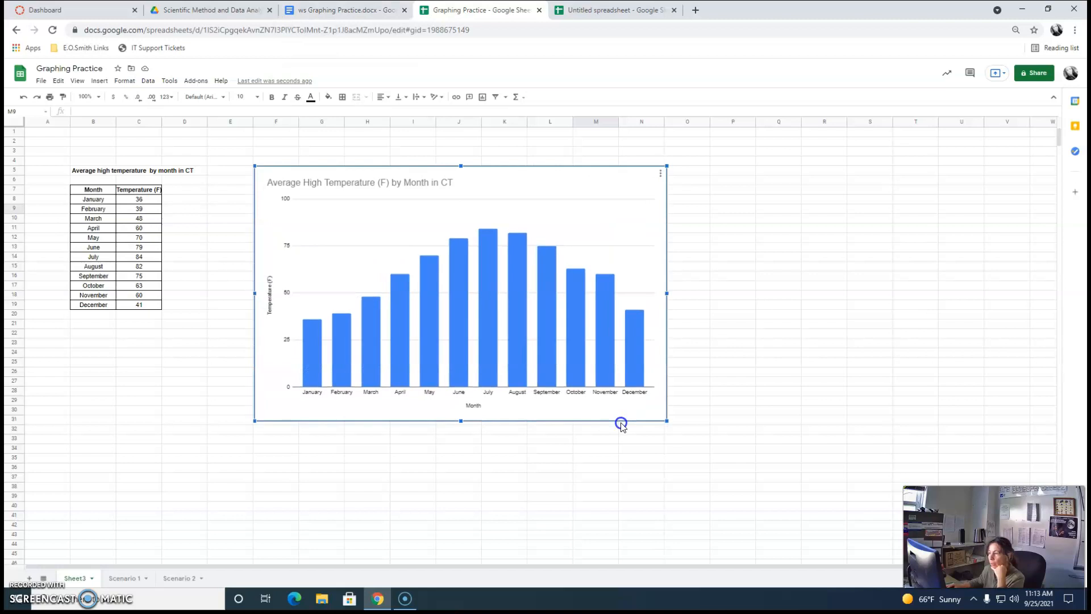
left_click(317, 16)
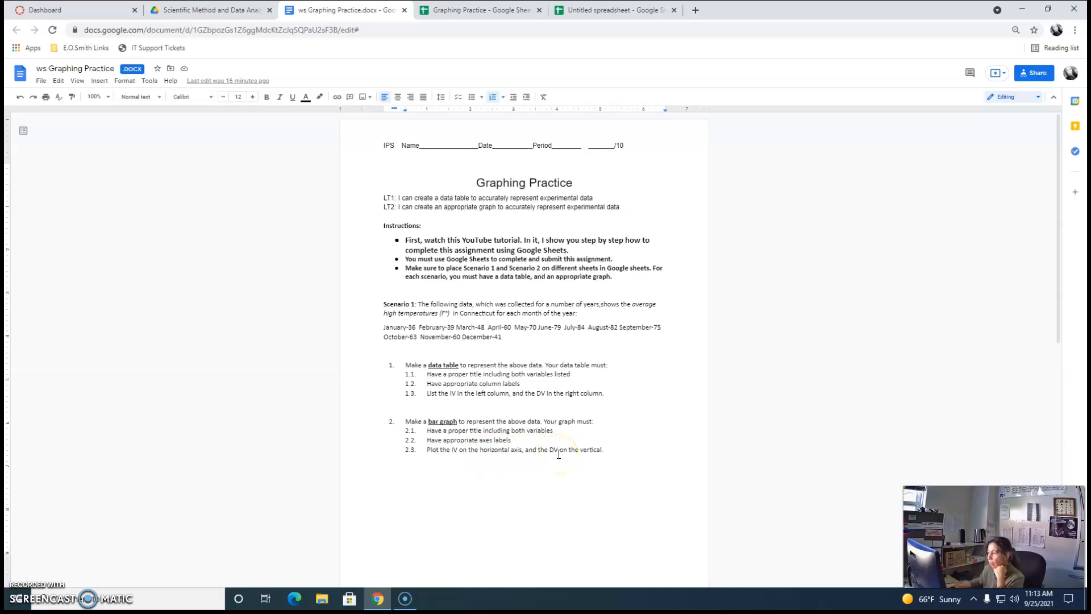
left_click(455, 10)
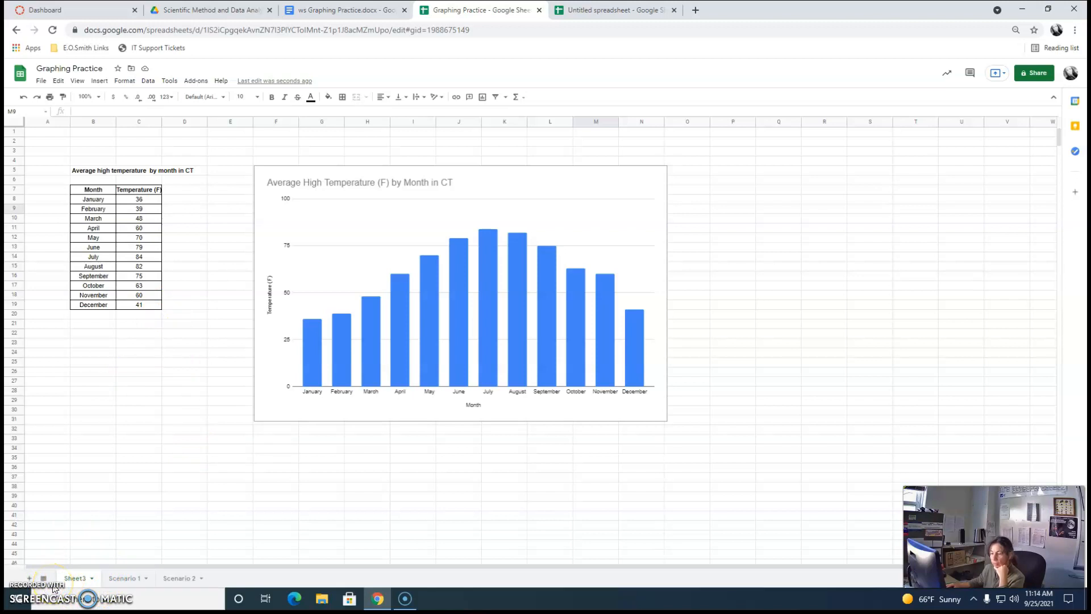
Rename Sheet3 as Scenario 1 Live
double_click(81, 578)
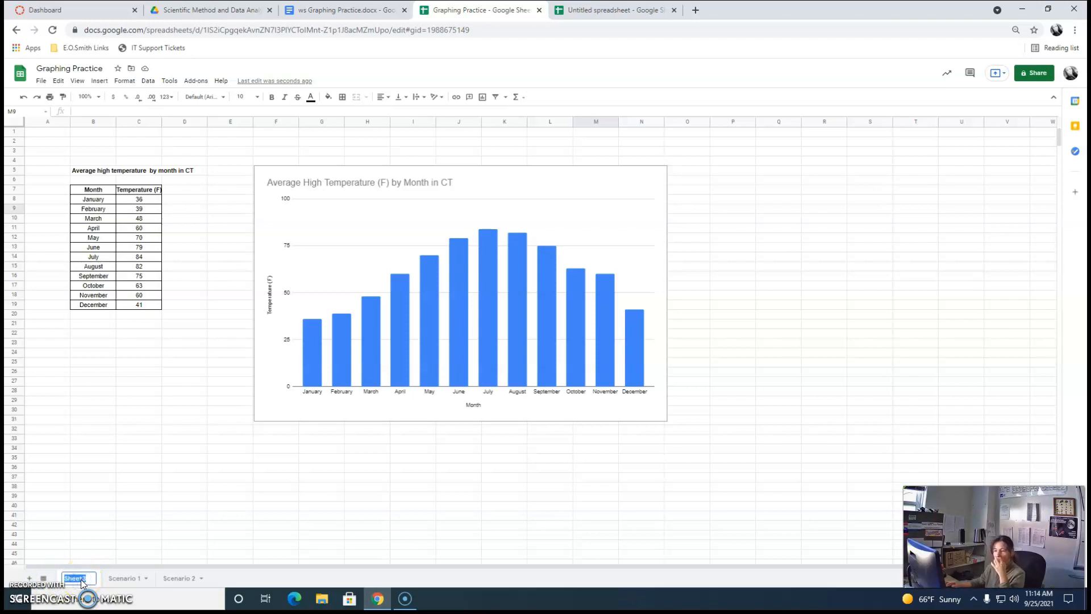
type("Sce")
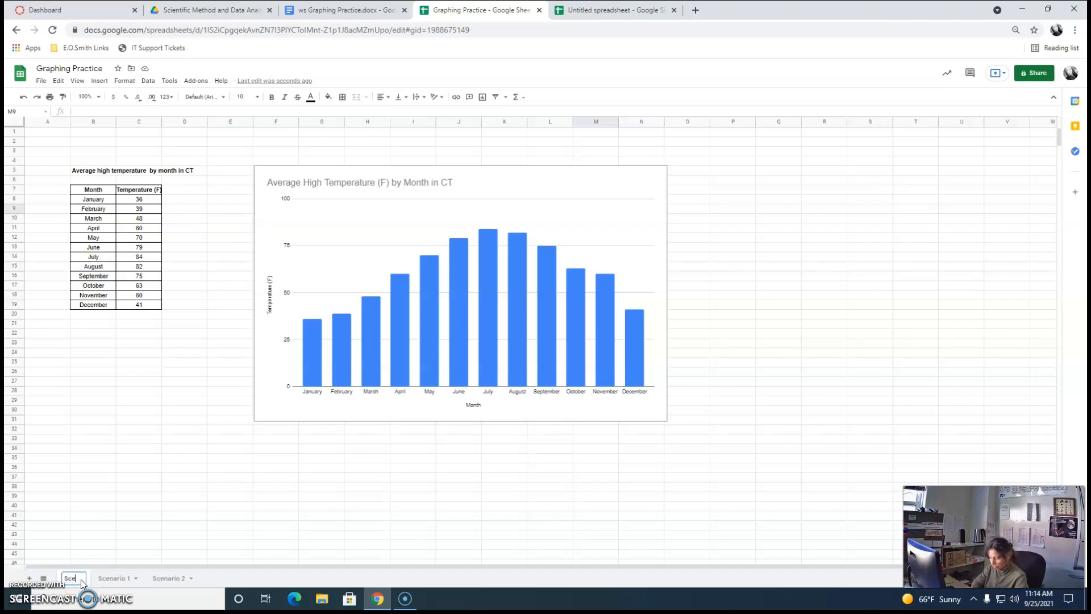
type("nario 1")
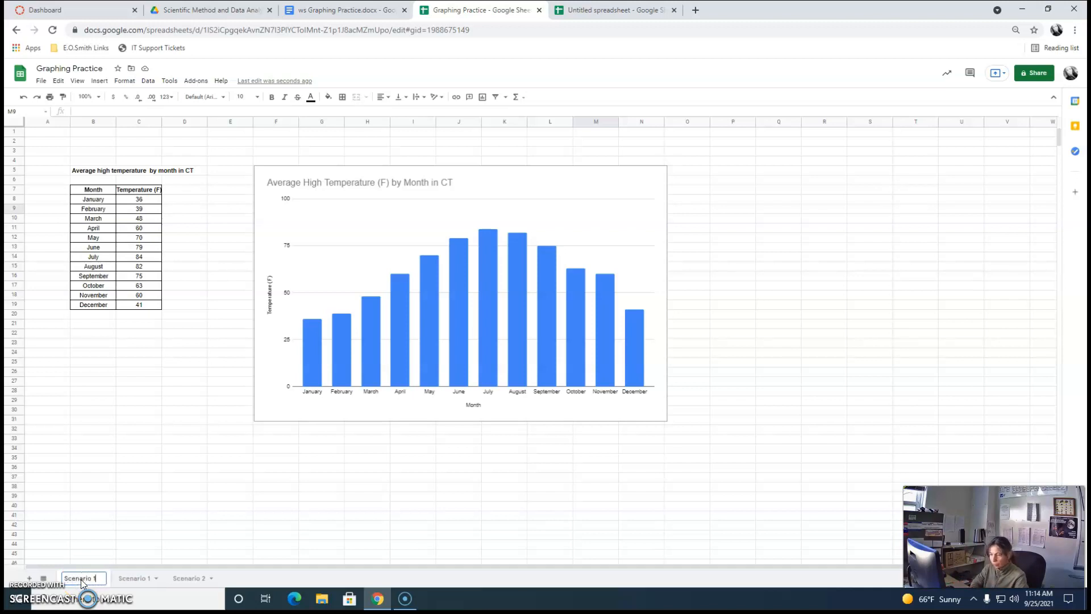
type(" Live")
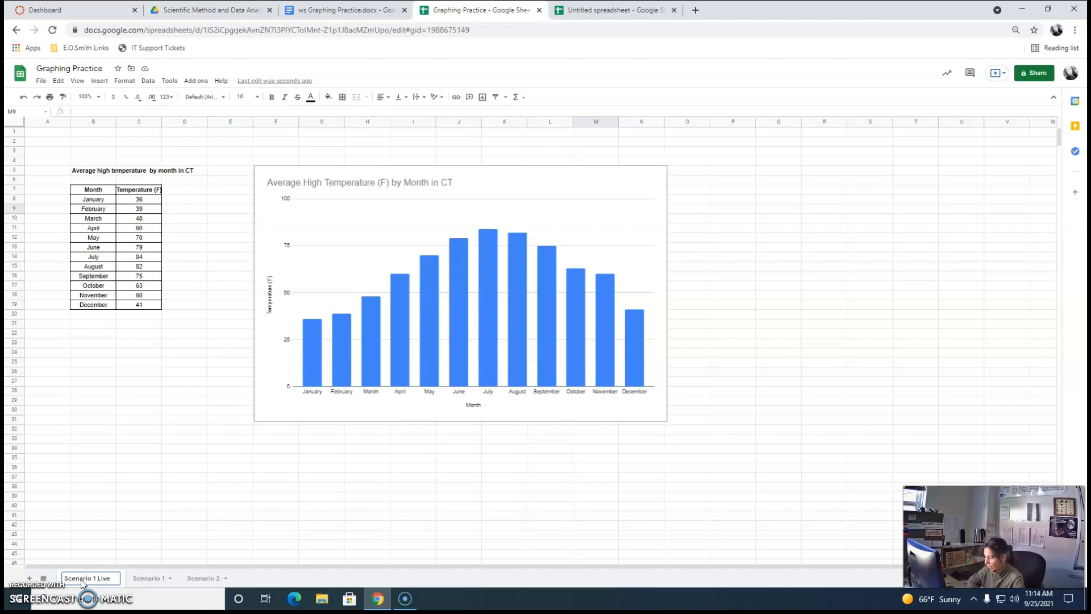
left_click(83, 579)
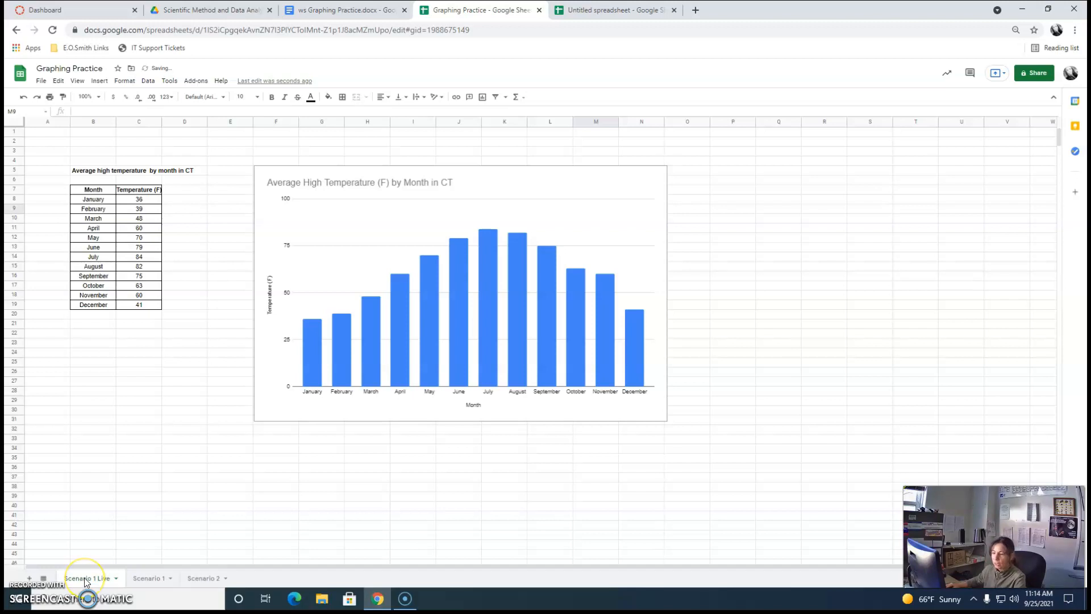
Review the worksheet's Scenario 2 task and add a new sheet named Scenario 2 Live to the Graphing Practice spreadsheet
left_click(355, 9)
scroll(352, 326, "down", 9)
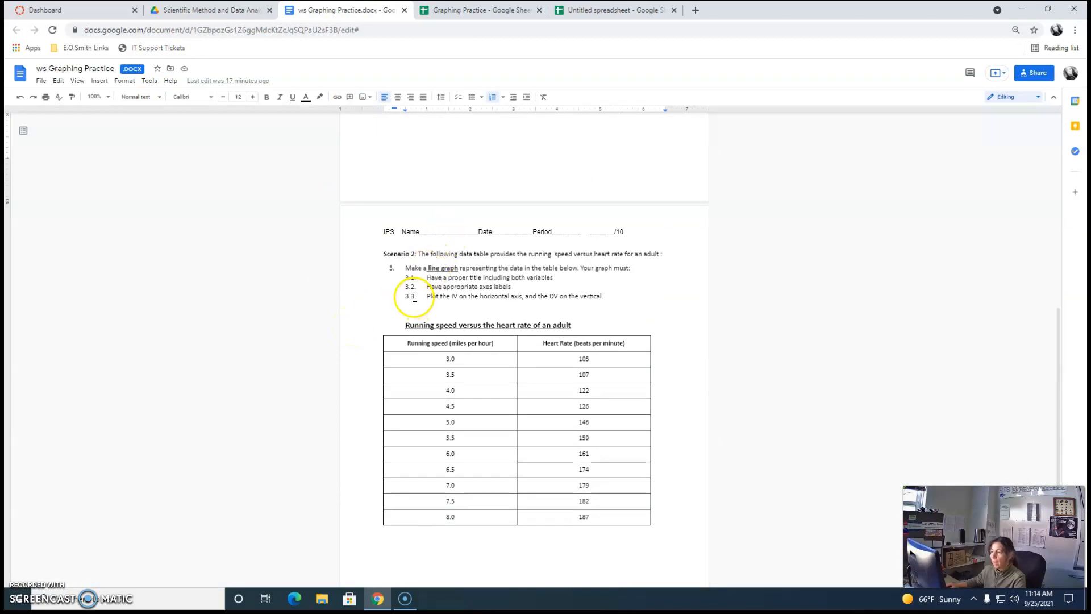
left_click(475, 9)
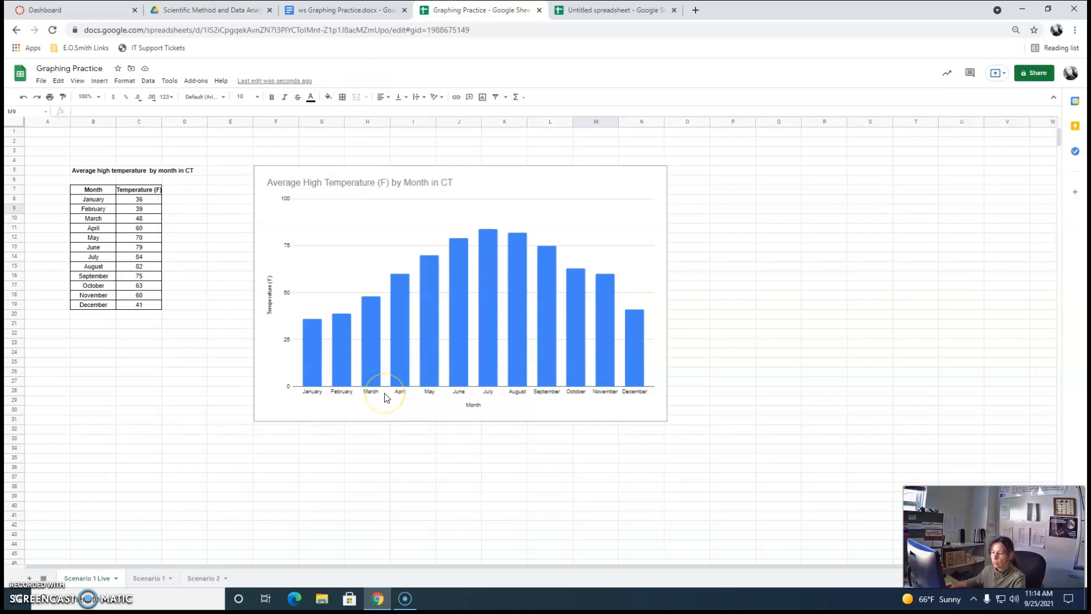
left_click(29, 578)
left_click(149, 579)
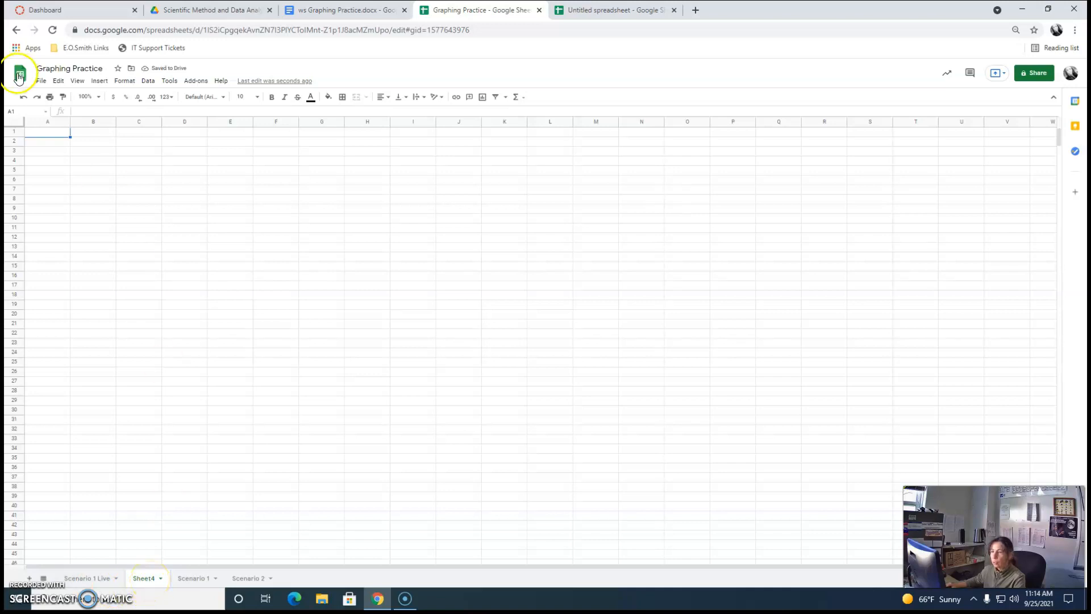
double_click(154, 588)
type("Scen")
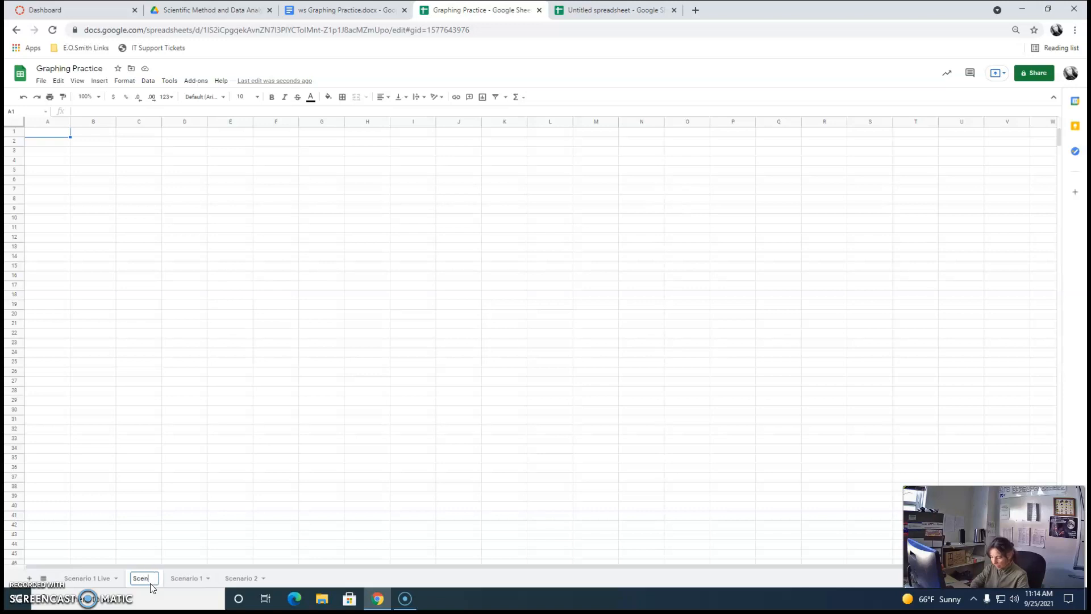
type("ario 2 Live")
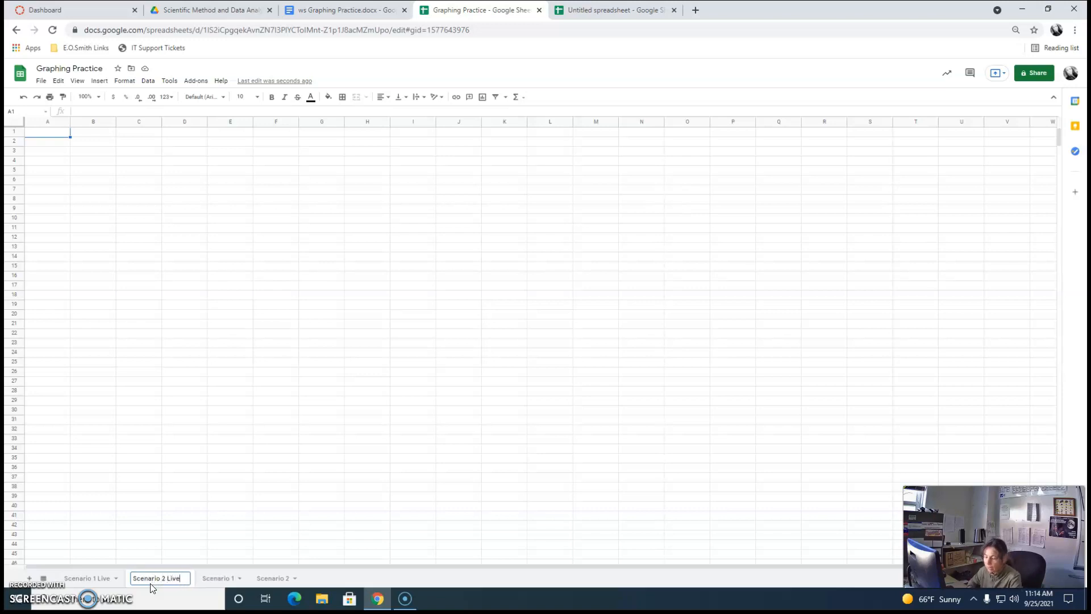
key("Return")
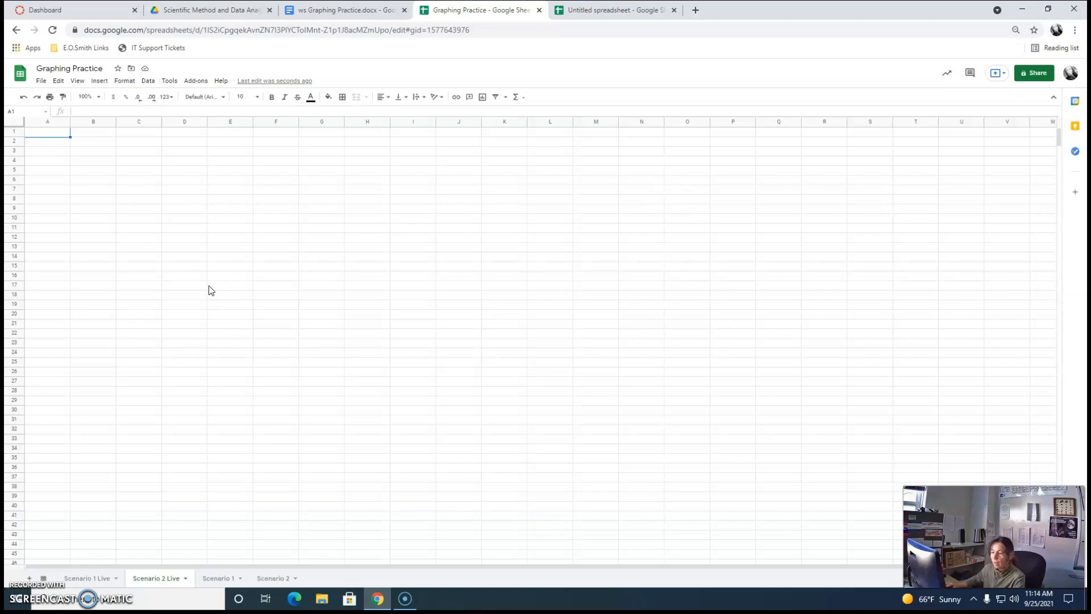
Return to the worksheet's Scenario 2 table of running speed versus heart rate
left_click(348, 10)
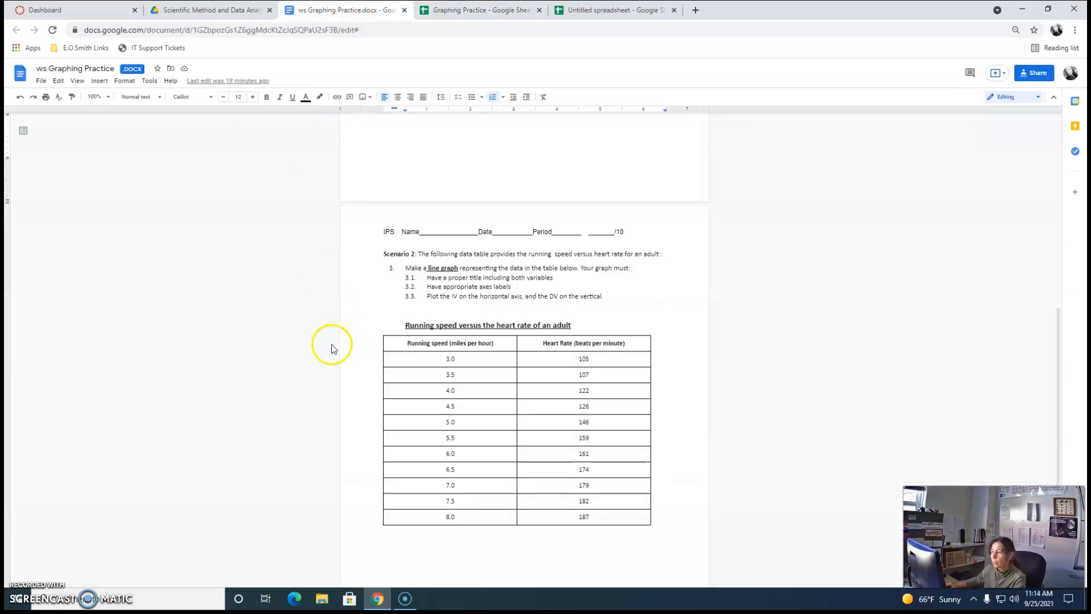